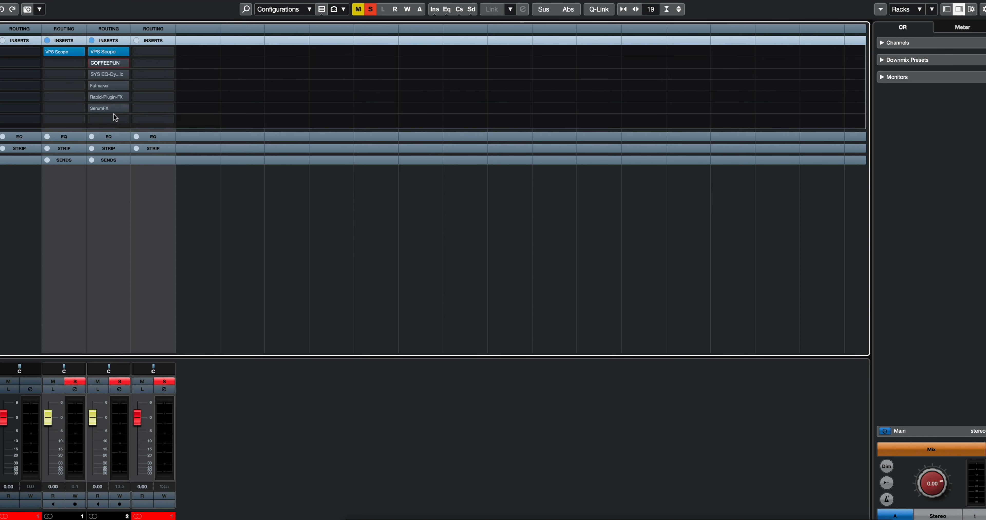
Open the COFFEEPUN insert on the Sylenth1 channel, start playback and compare the sound with the effect bypassed and active
click(103, 64)
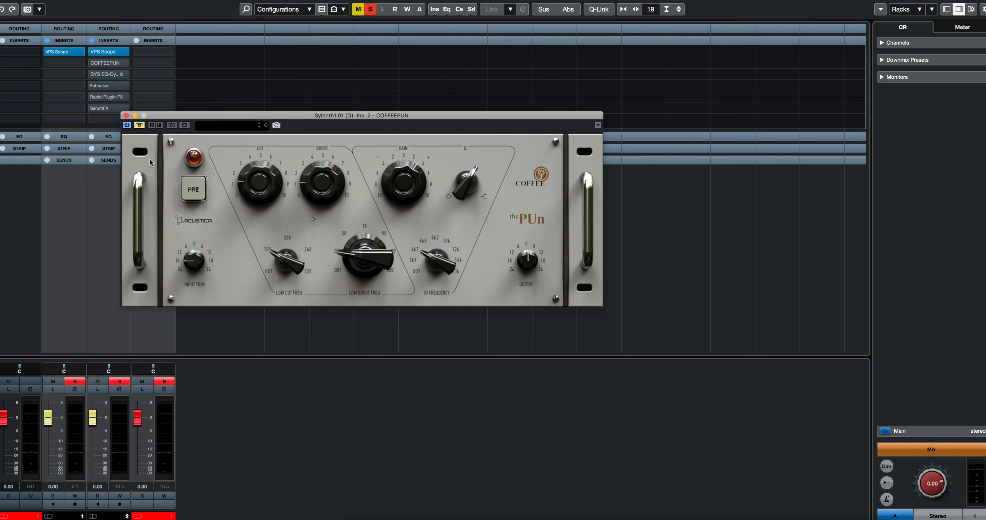
key(space)
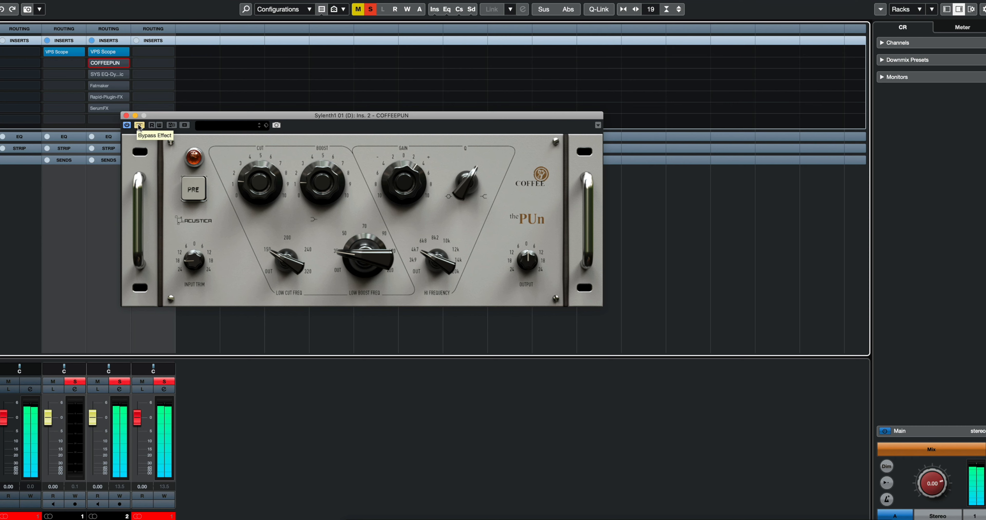
click(140, 126)
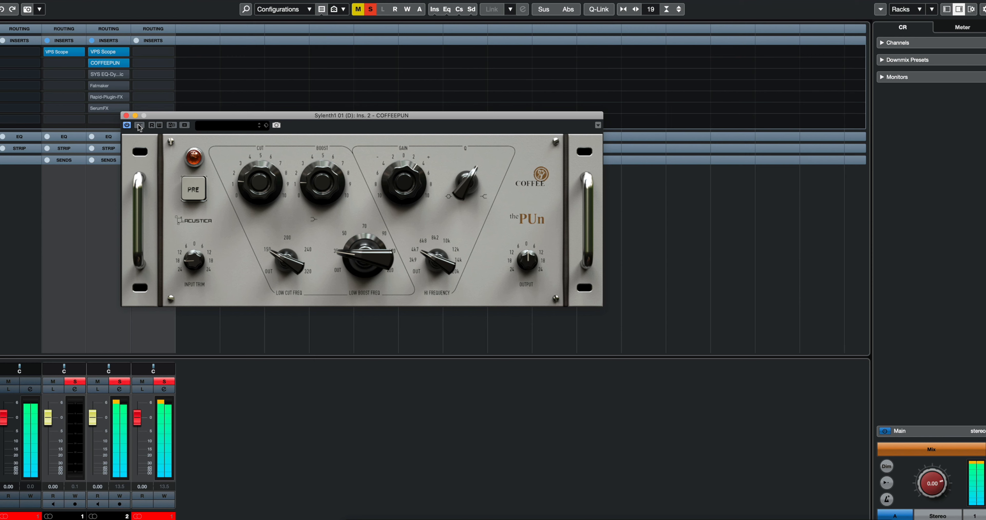
click(140, 127)
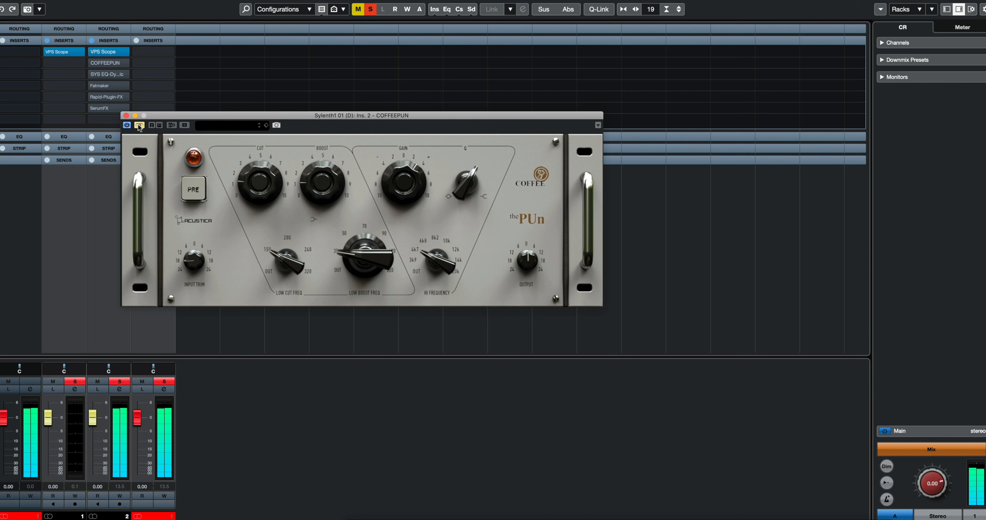
click(140, 127)
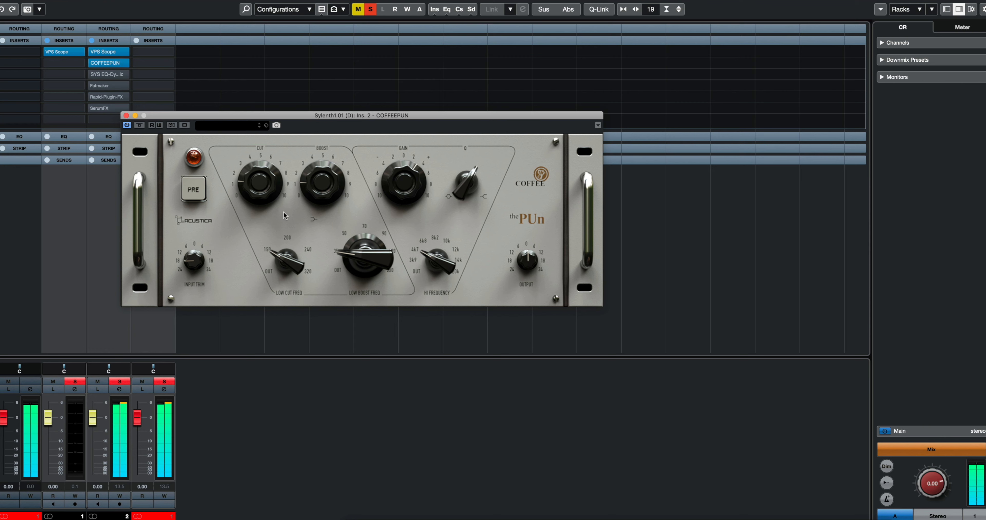
Adjust COFFEEPUN's cut, boost and gain during playback, and set the low cut frequency to 200
drag(423, 185, 421, 173)
drag(311, 185, 310, 219)
mouse_move(260, 177)
mouse_down()
mouse_move(261, 105)
mouse_move(258, 178)
mouse_up()
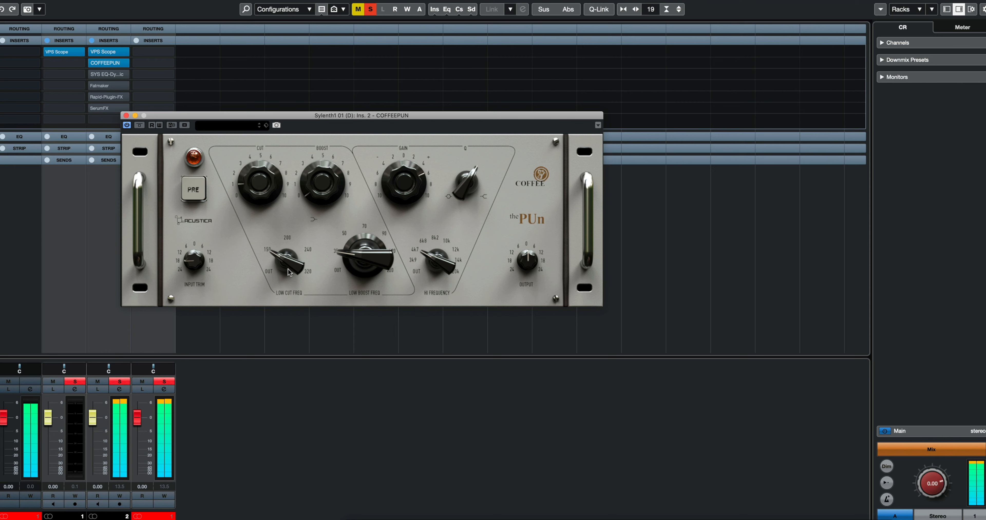
drag(289, 268, 289, 263)
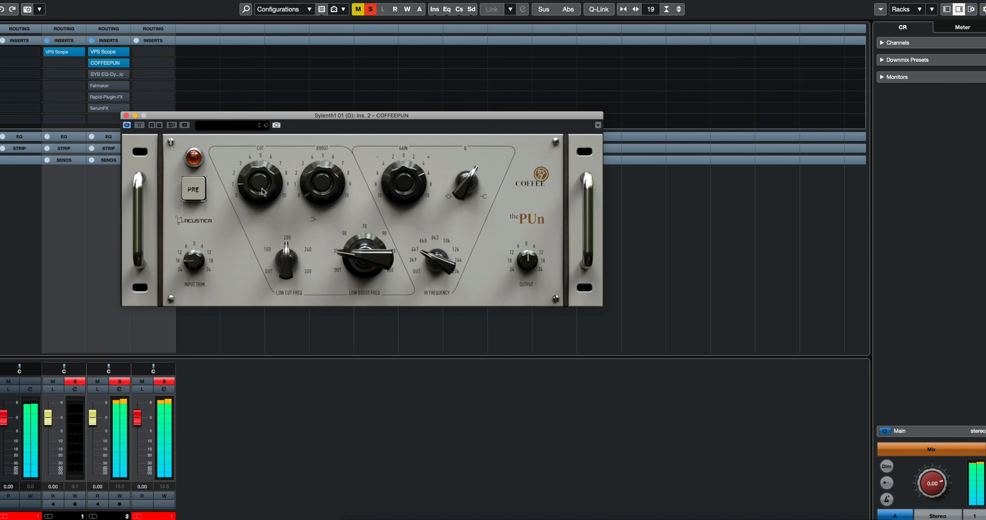
mouse_move(312, 185)
mouse_down()
mouse_move(309, 155)
mouse_move(313, 184)
mouse_up()
drag(402, 183, 401, 190)
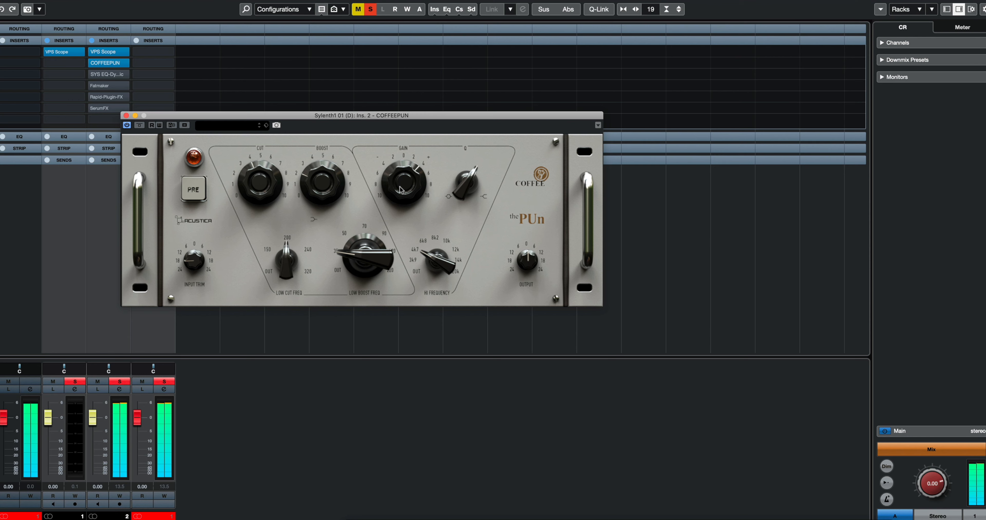
Compare the adjusted COFFEEPUN with bypass on and off, leave it bypassed and close its window
click(139, 126)
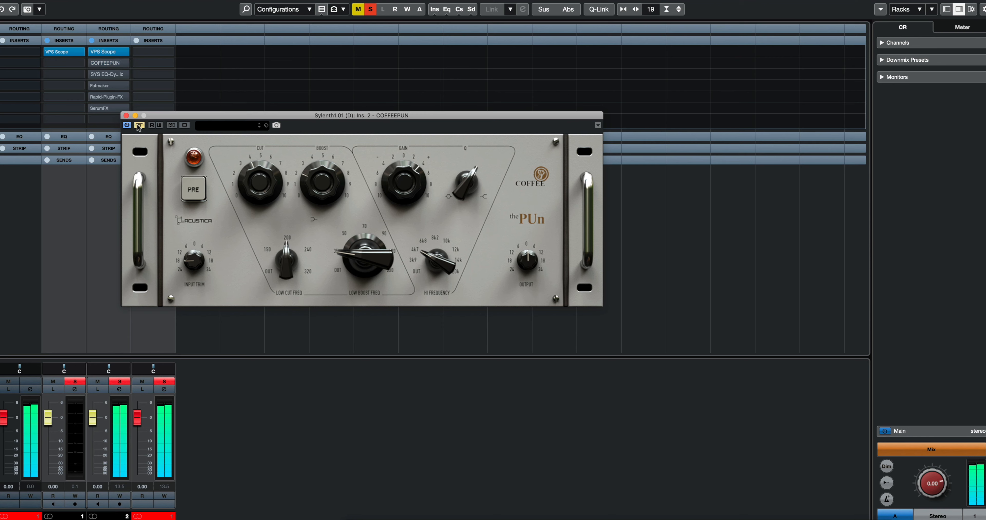
click(139, 126)
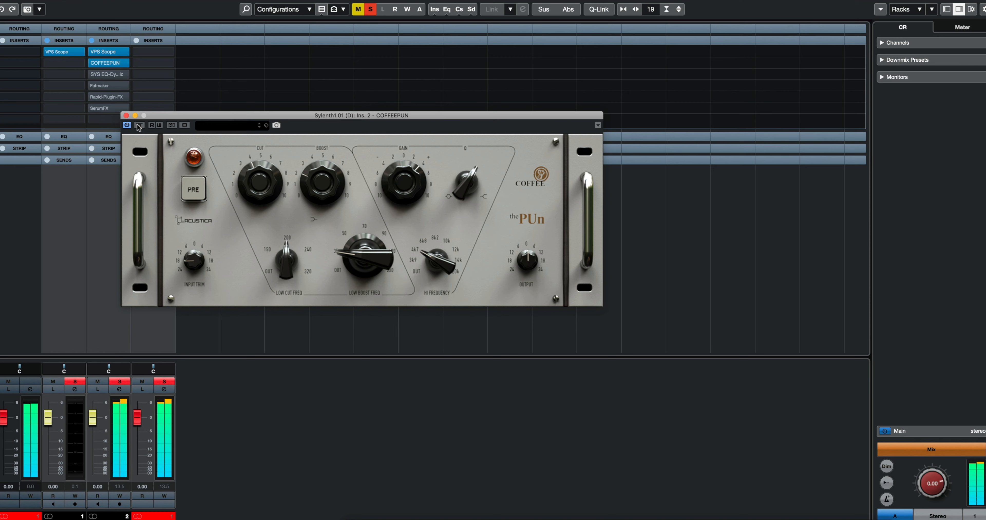
click(139, 126)
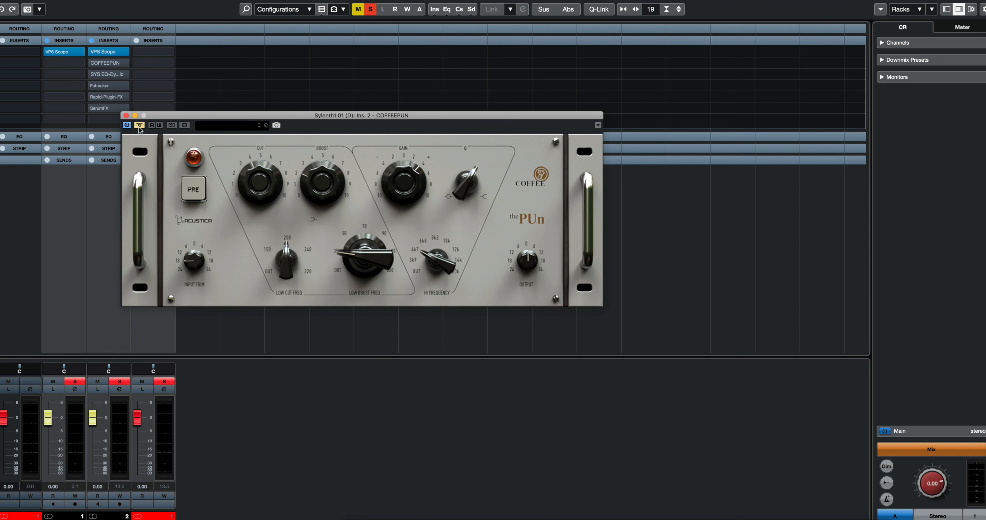
click(125, 116)
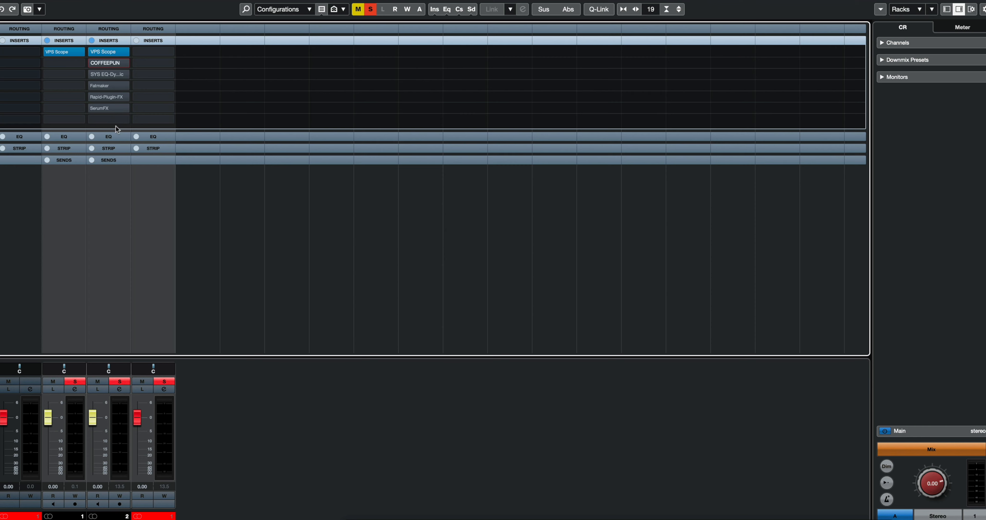
Open the SYS EQ-Dynamic insert on the Sylenth1 channel and reposition its window to leave room for more bands
click(90, 74)
click(103, 75)
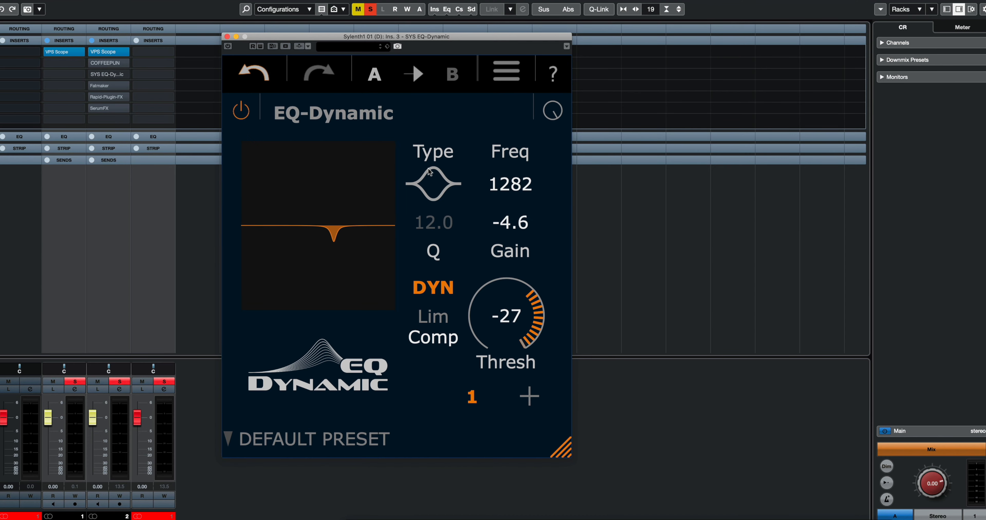
drag(427, 38, 373, 32)
Add a second and a third band in EQ-Dynamic, and remove both again
click(477, 391)
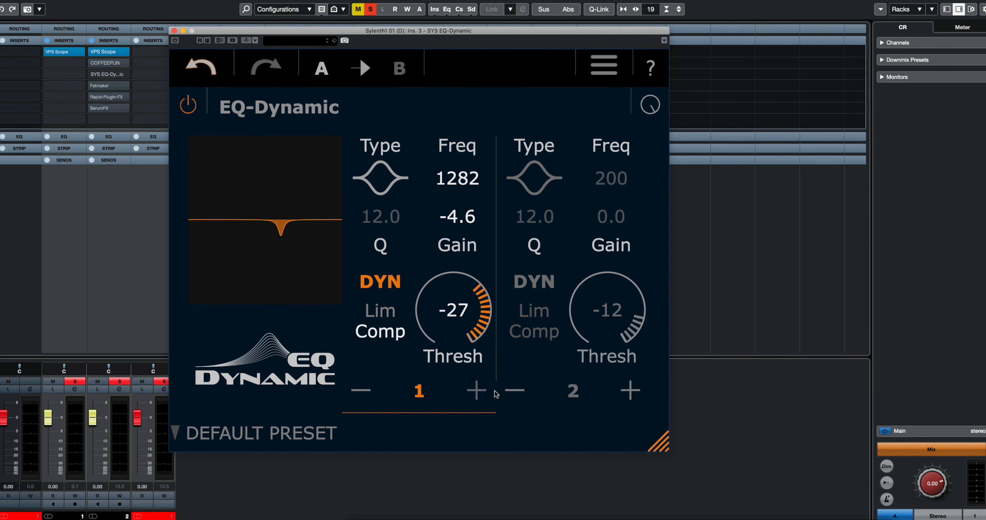
click(631, 391)
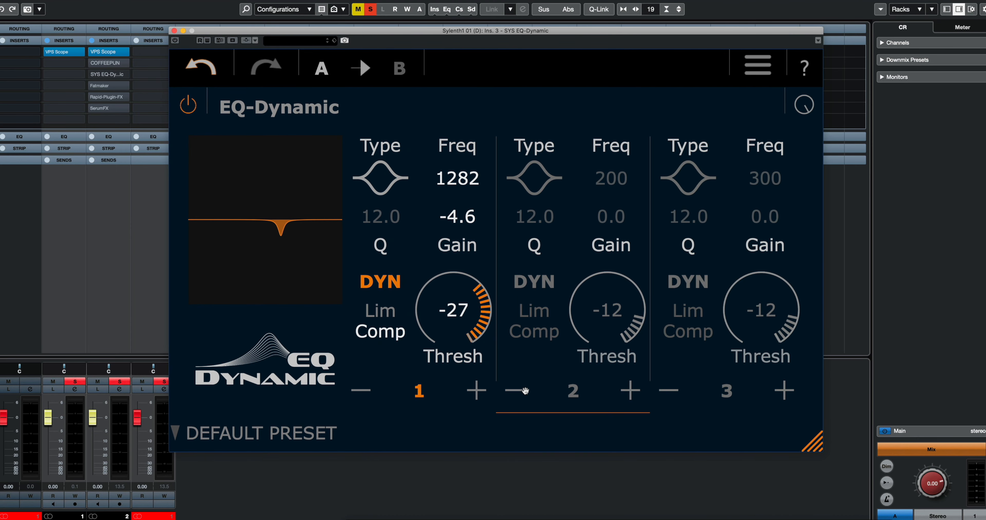
click(517, 395)
click(517, 395)
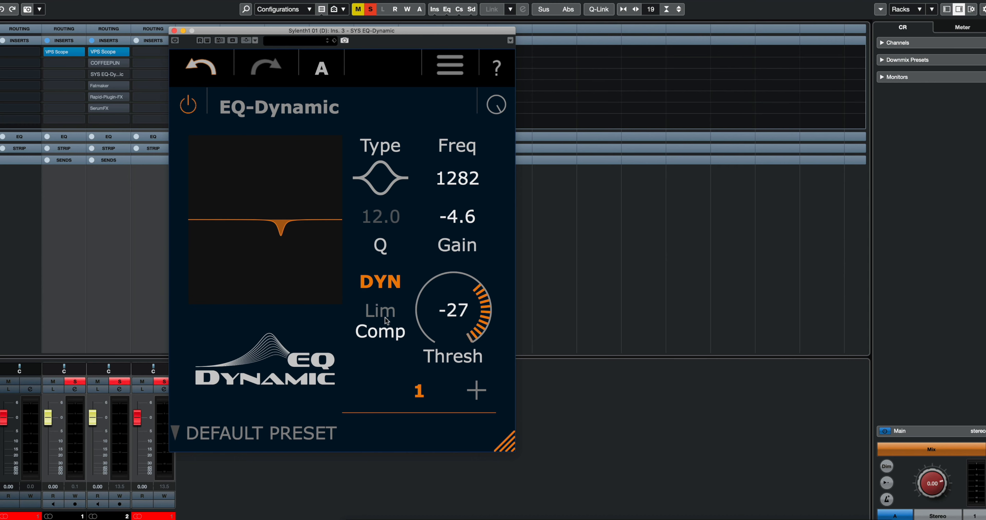
Activate EQ-Dynamic and play the track, listening first with the effect bypassed and again with it engaged
mouse_move(386, 321)
mouse_move(290, 226)
mouse_move(276, 161)
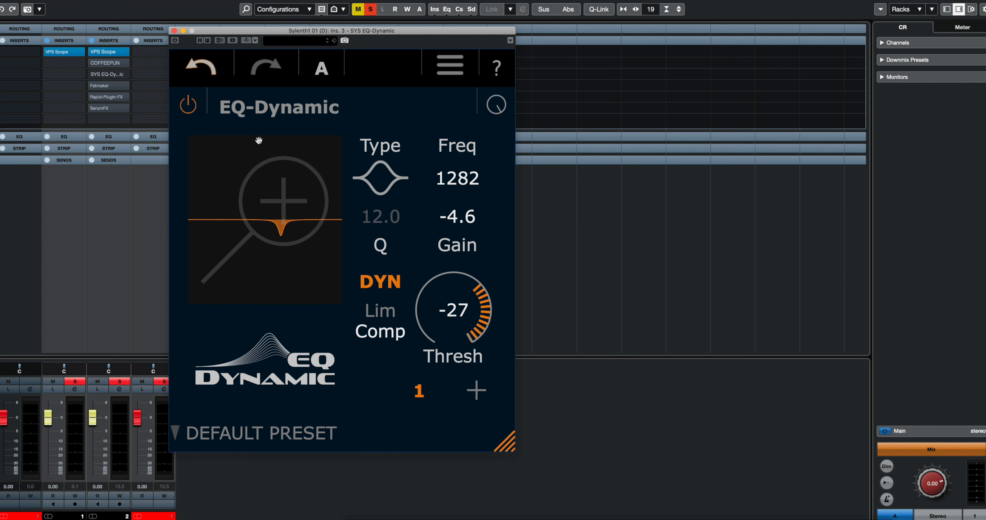
mouse_move(96, 76)
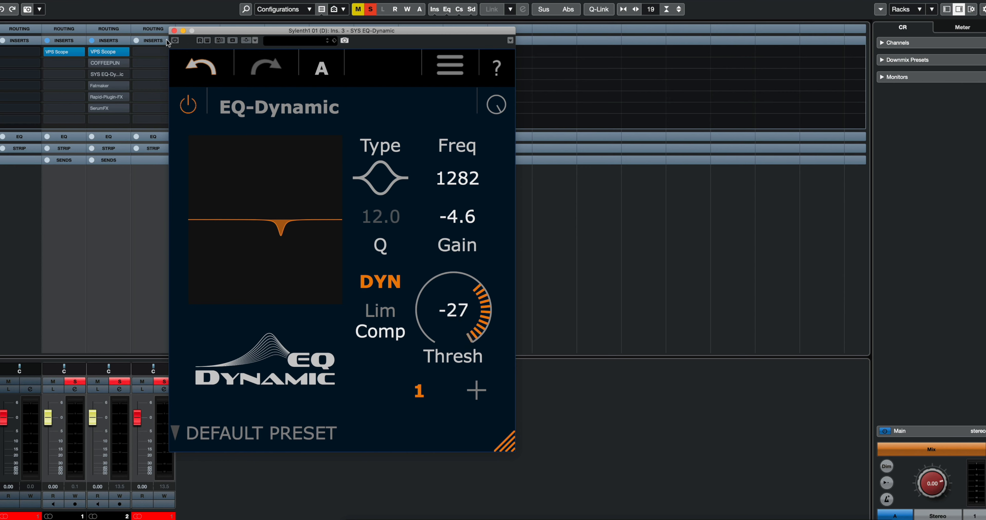
click(175, 40)
click(188, 40)
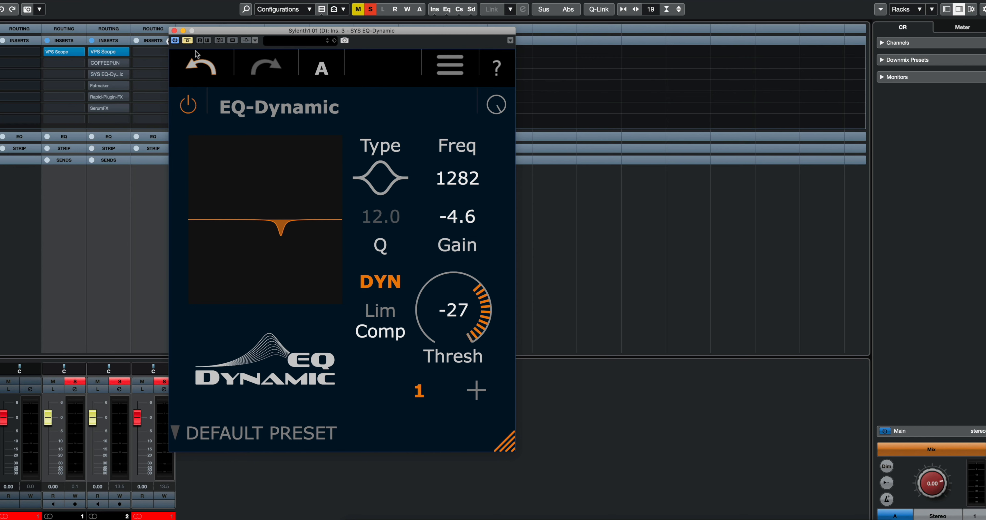
key(space)
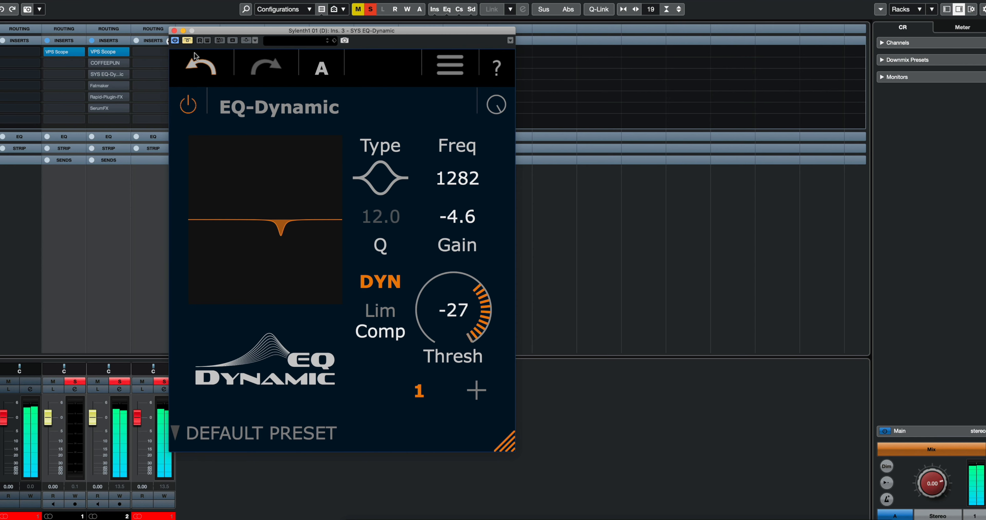
click(186, 41)
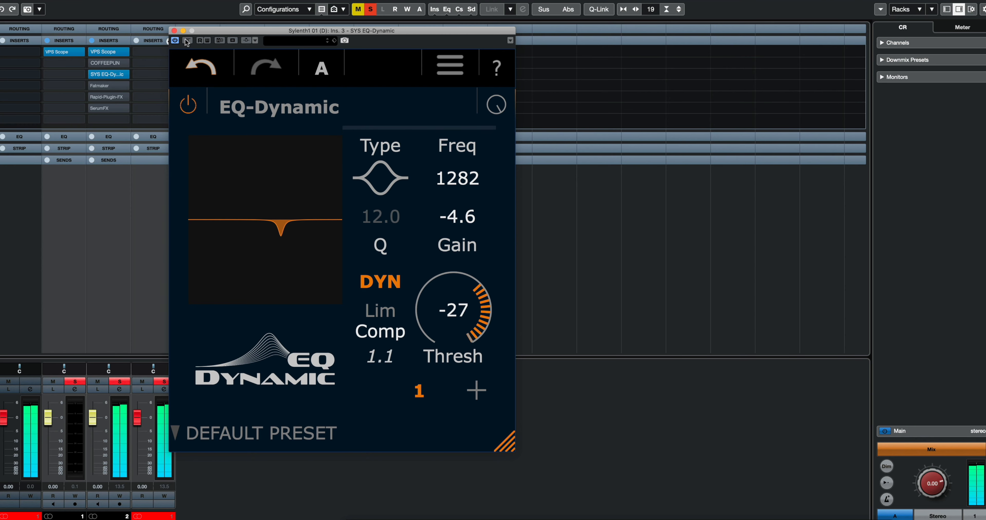
Lower band 1's dynamic threshold to -40 and compare the sound with EQ-Dynamic bypassed and engaged
drag(459, 307, 458, 340)
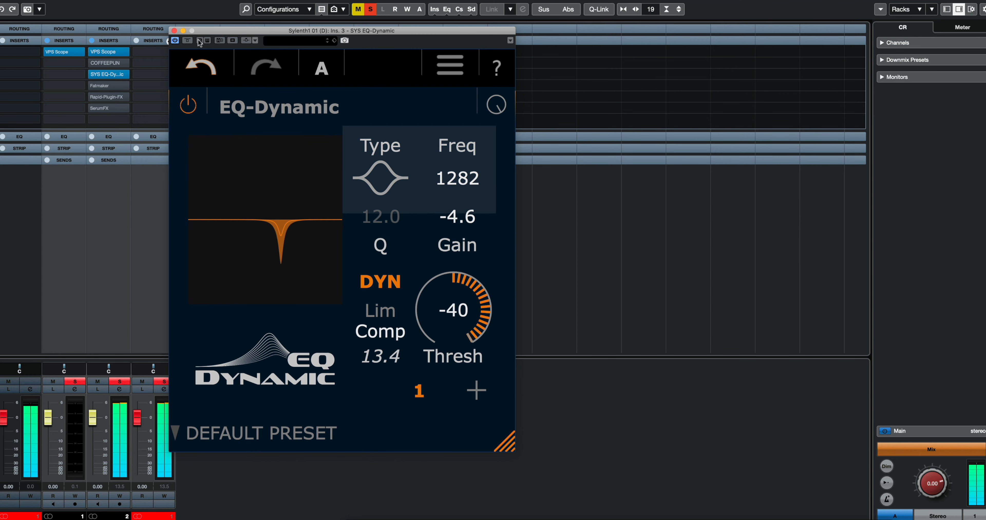
click(189, 41)
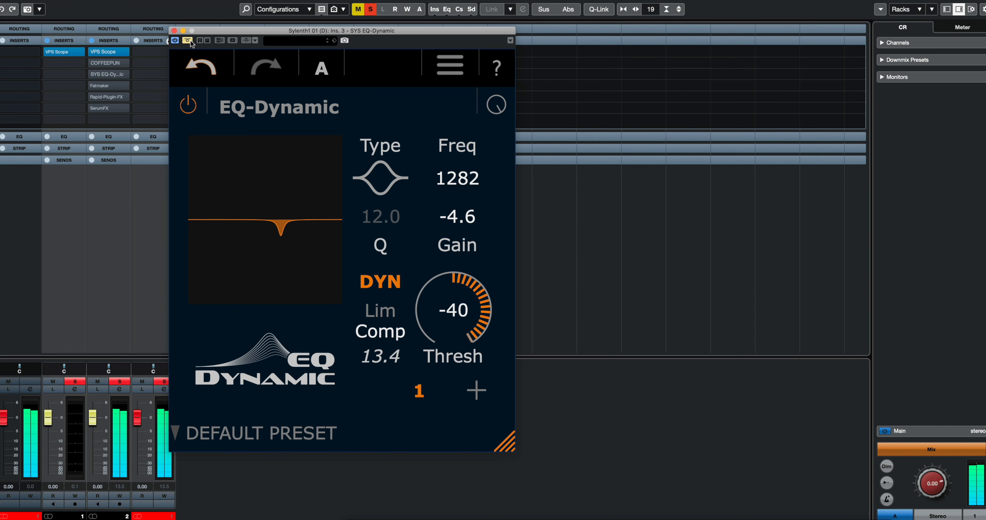
click(190, 40)
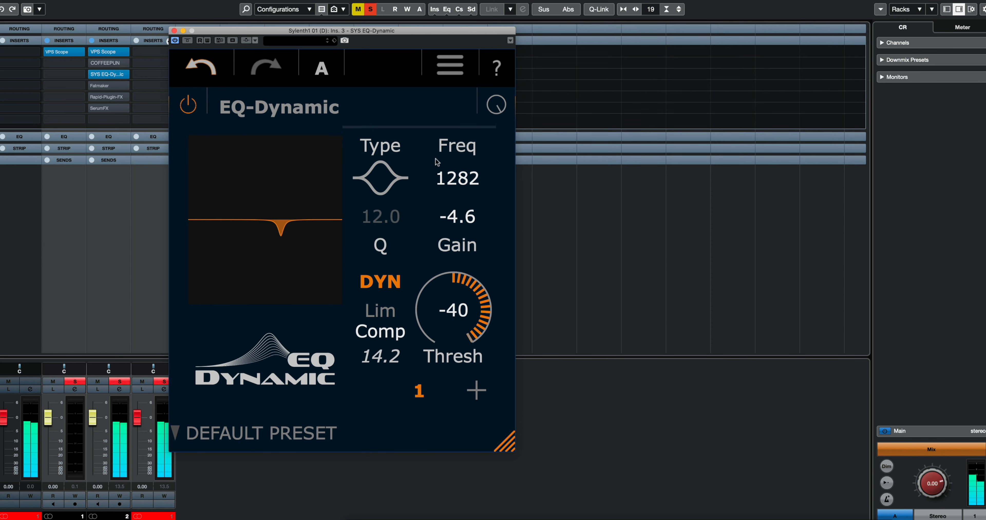
mouse_move(275, 229)
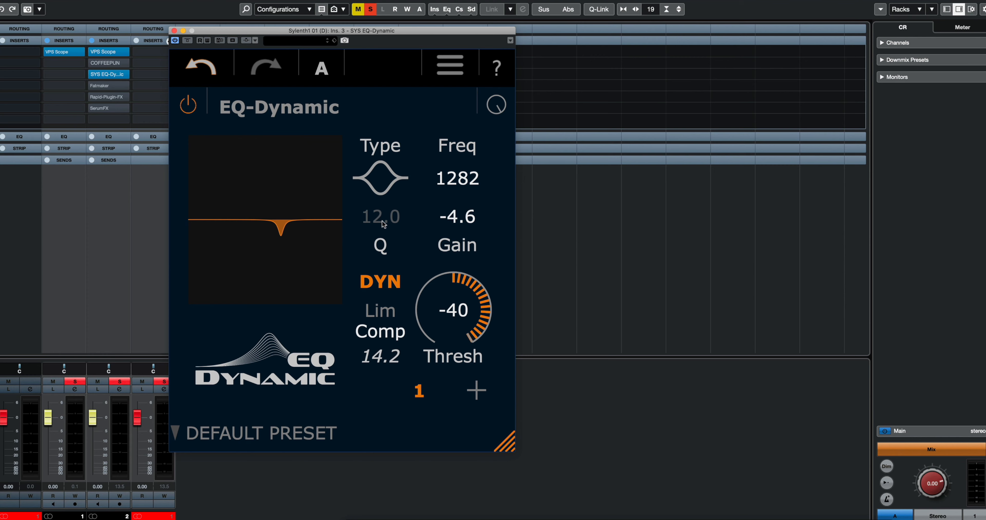
click(392, 176)
click(391, 168)
Open EQ-Dynamic's large frequency graph with the analyzer, enlarge it and move it fully into view
mouse_move(375, 312)
drag(511, 111, 452, 38)
click(286, 221)
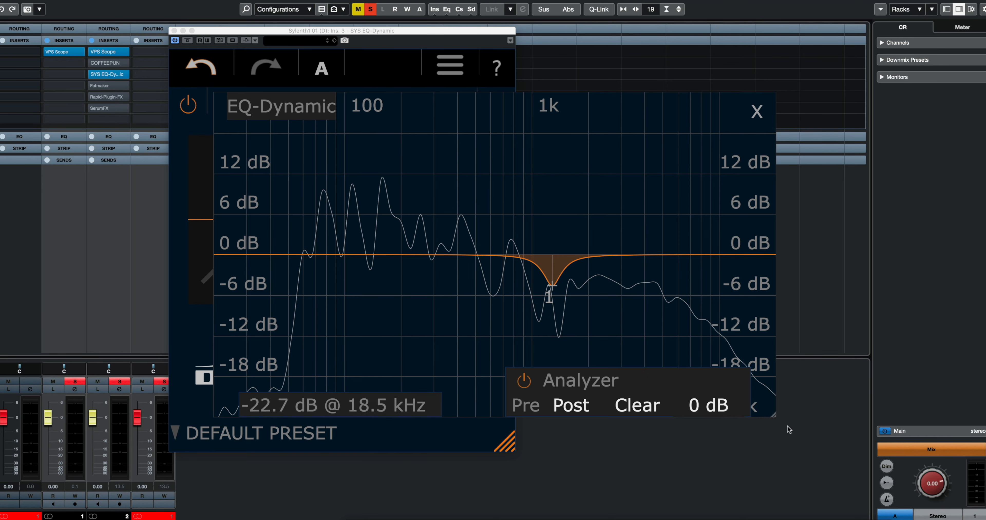
drag(774, 415, 893, 517)
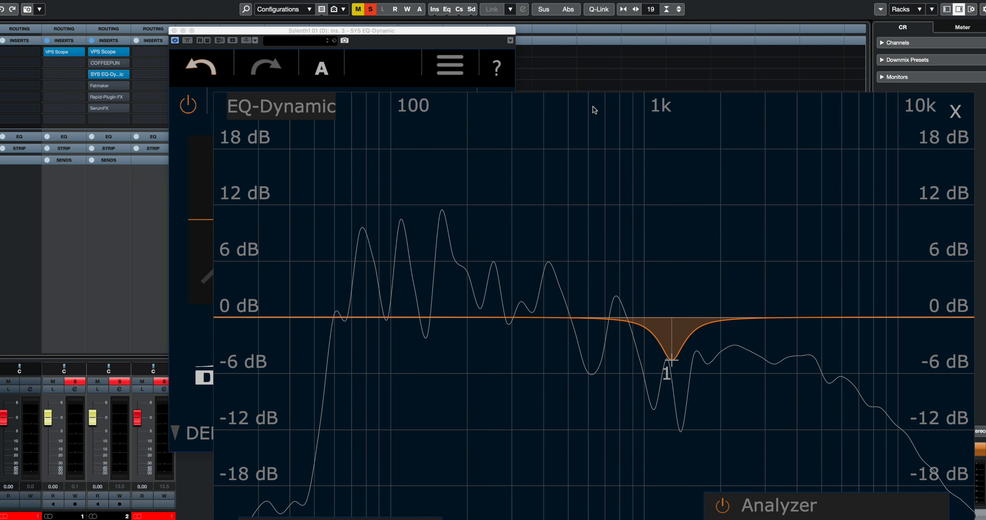
drag(594, 109, 446, 22)
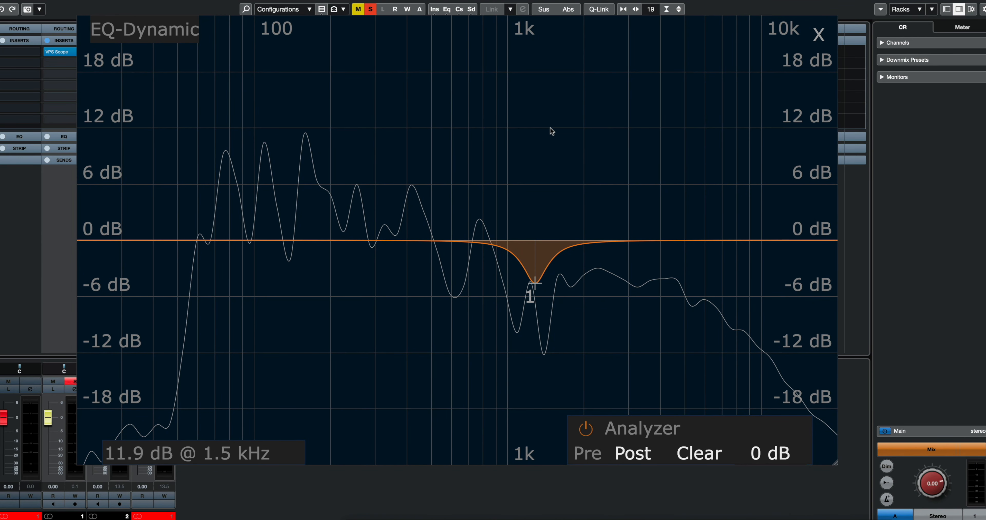
Move band 1 to 789 Hz with -2.4 gain, set its threshold to -20 and close the large graph
drag(536, 284, 481, 262)
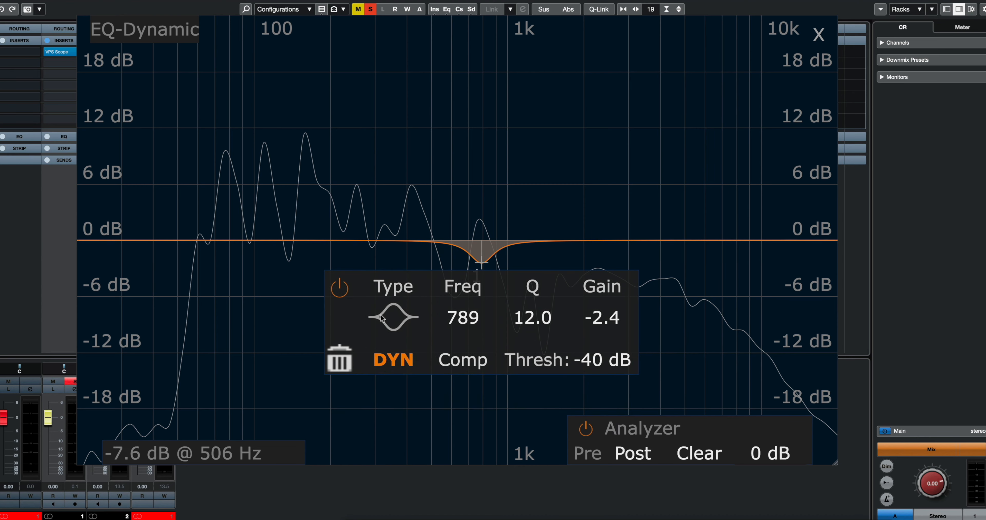
drag(602, 360, 600, 325)
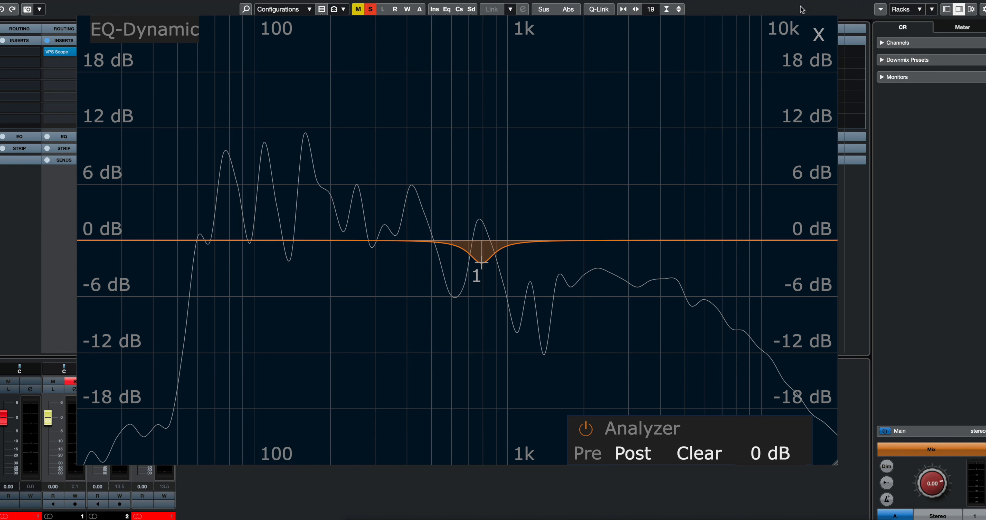
click(819, 34)
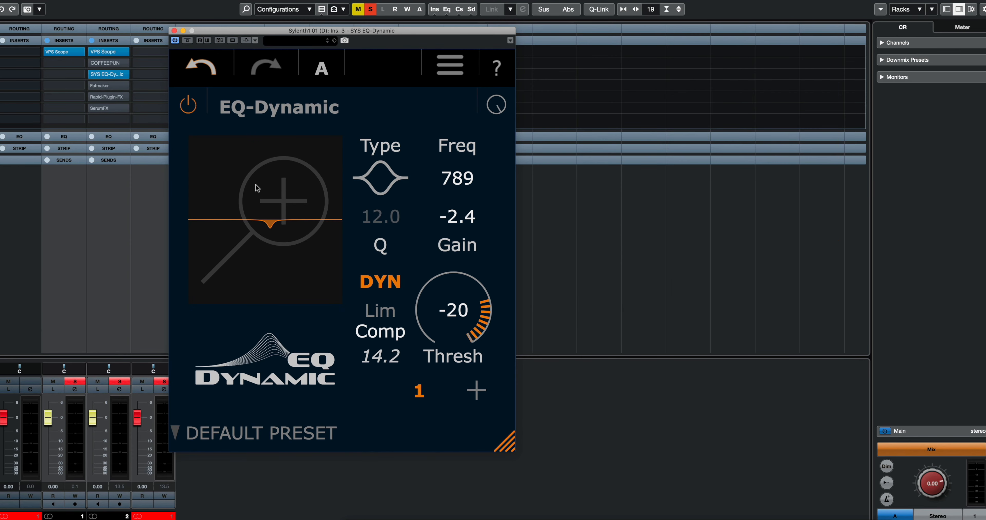
Scale the EQ-Dynamic plugin window down and close it
mouse_move(256, 185)
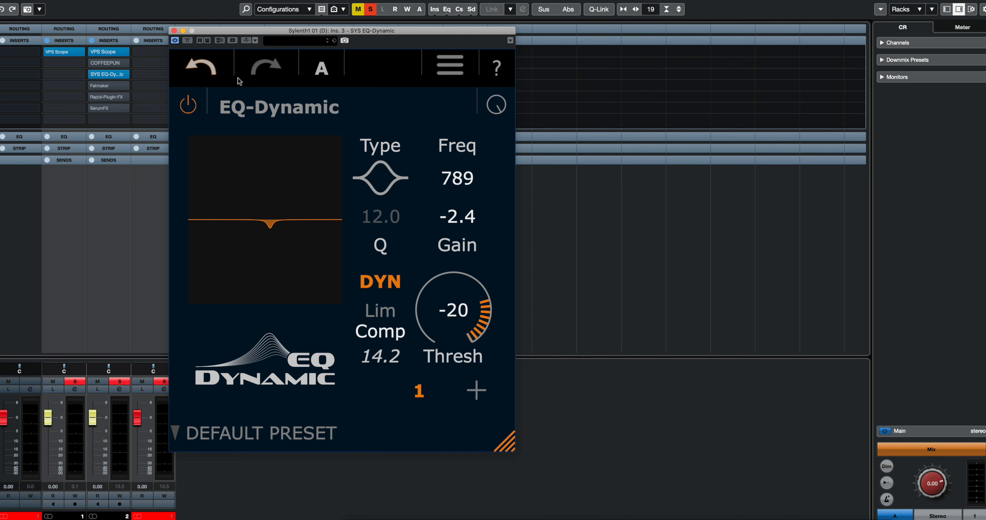
drag(507, 450, 456, 378)
drag(498, 448, 408, 330)
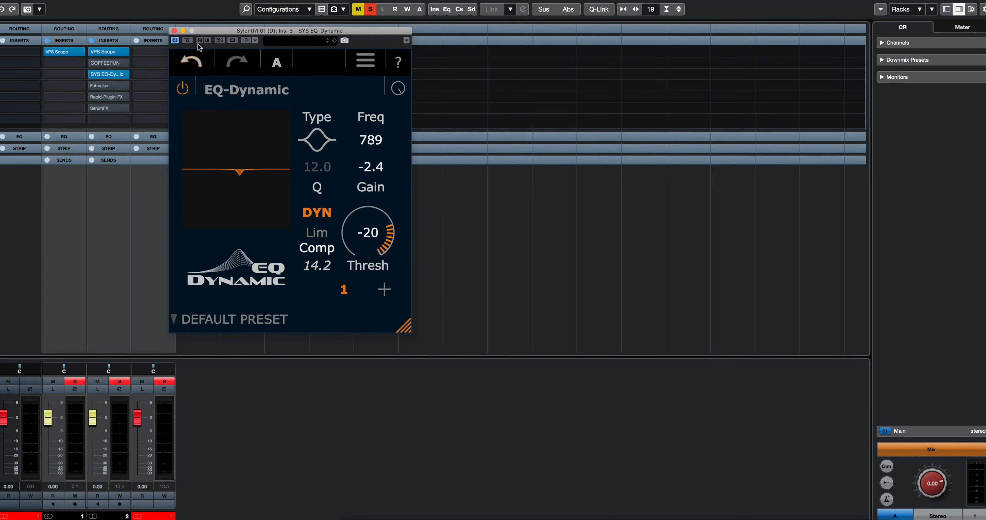
click(174, 31)
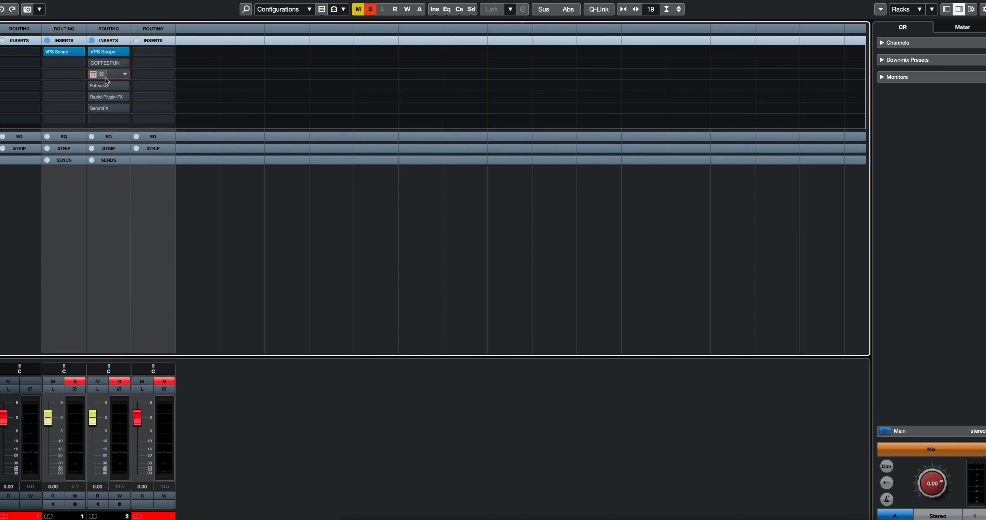
Open the Fatmaker insert on the Sylenth1 channel, take it out of bypass and move its window clear of the inserts
click(102, 85)
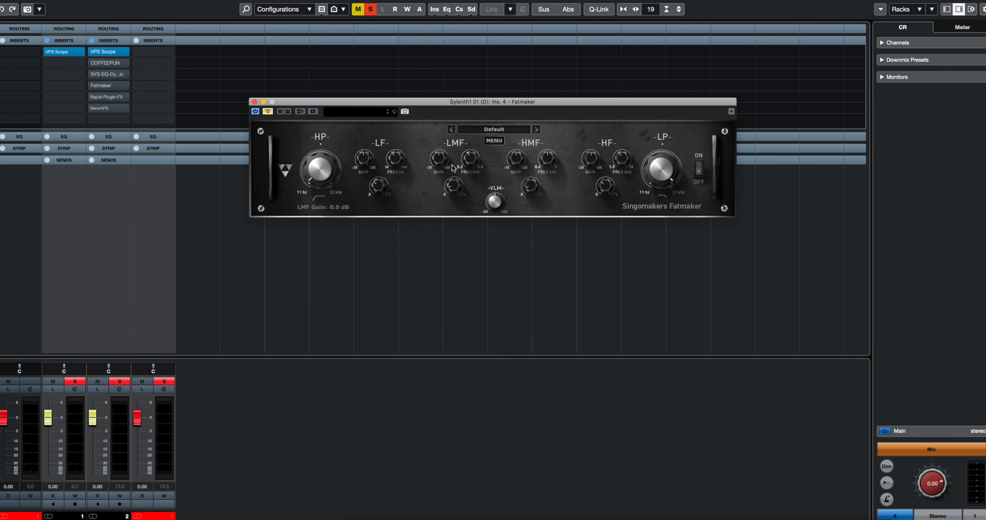
click(268, 111)
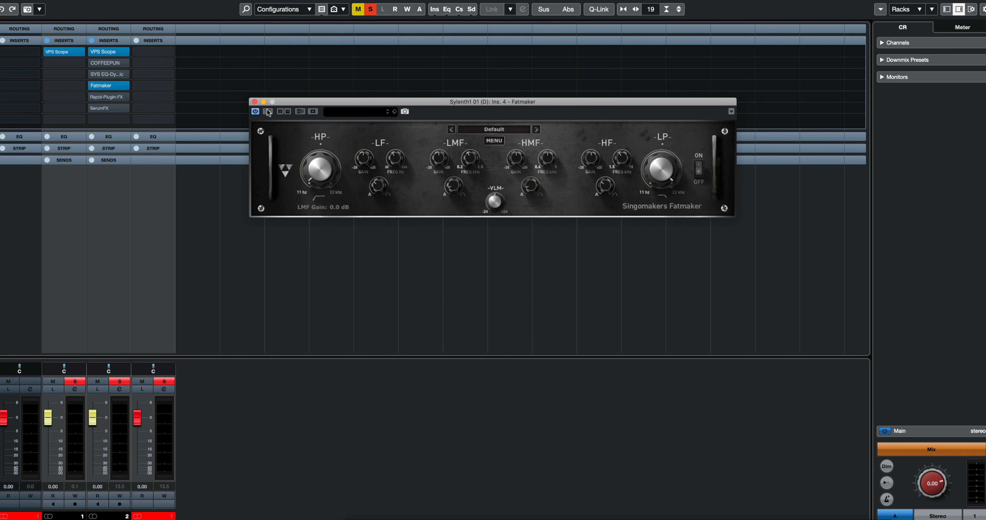
drag(487, 102, 423, 159)
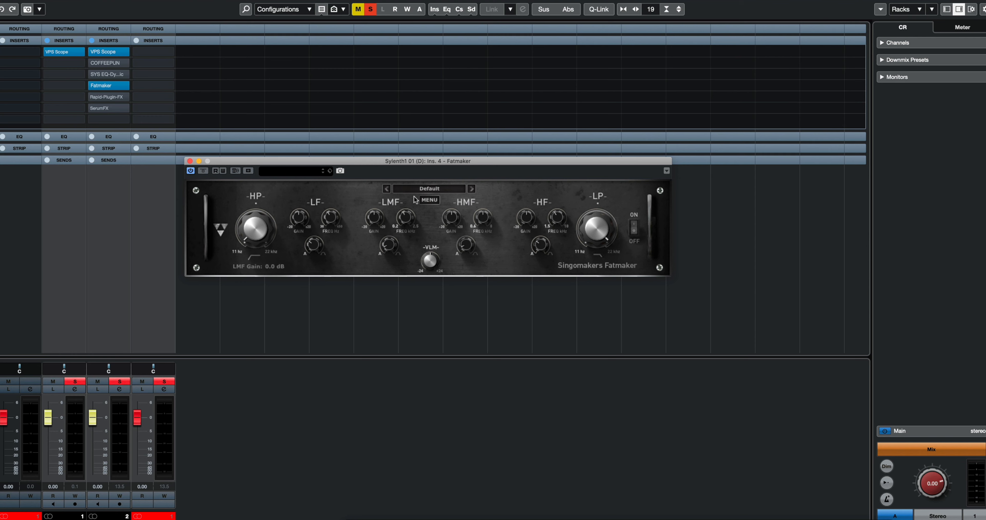
Load the Power Lead preset in Fatmaker
click(431, 202)
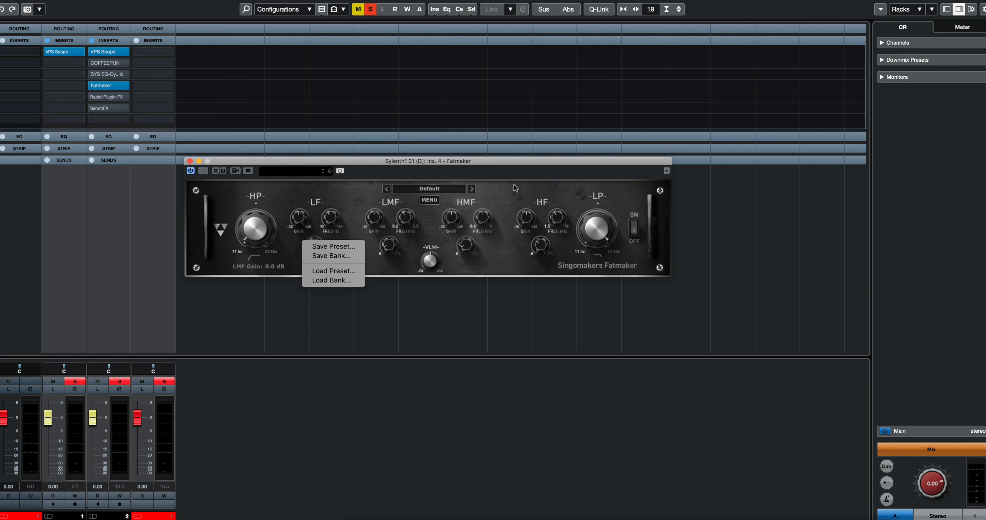
click(435, 190)
click(435, 190)
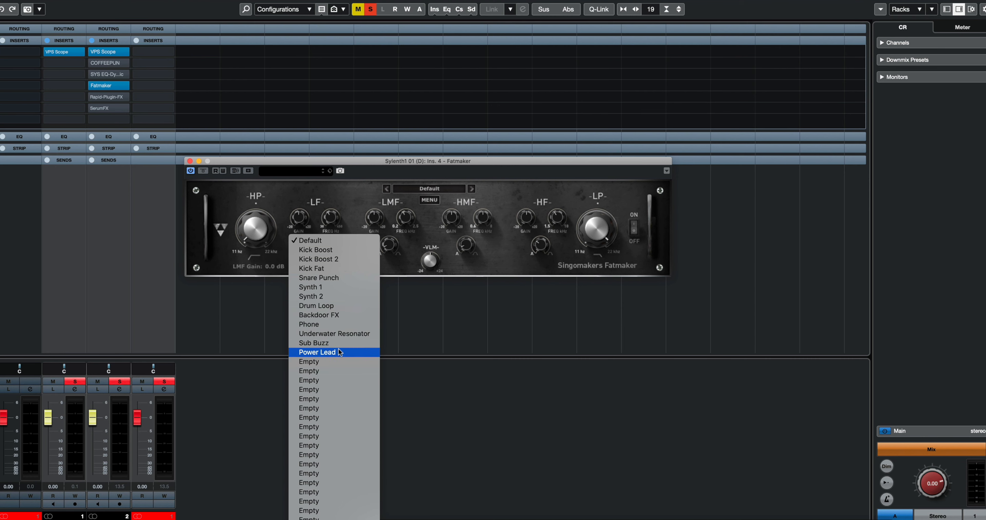
click(329, 351)
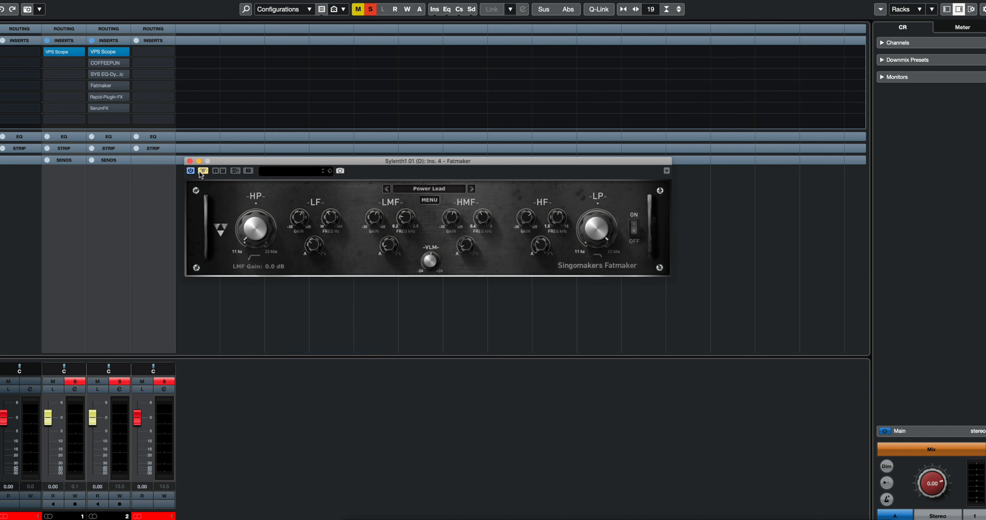
Play the track and compare the sound with Fatmaker bypassed and engaged, ending with it engaged
key(space)
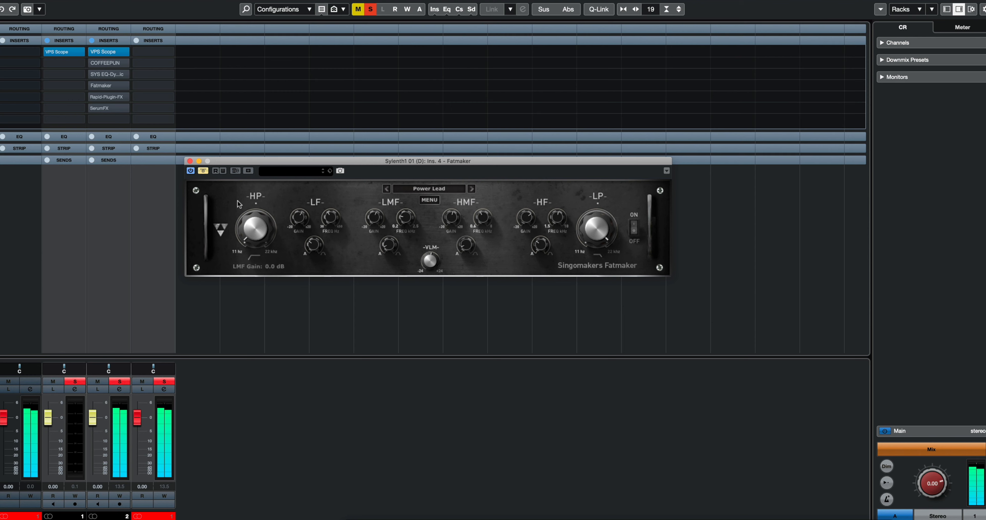
click(203, 172)
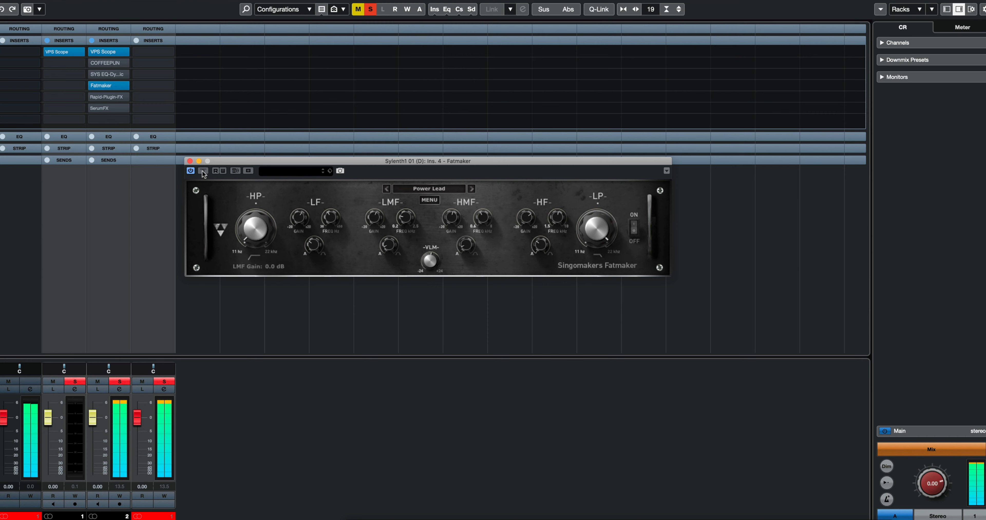
click(203, 172)
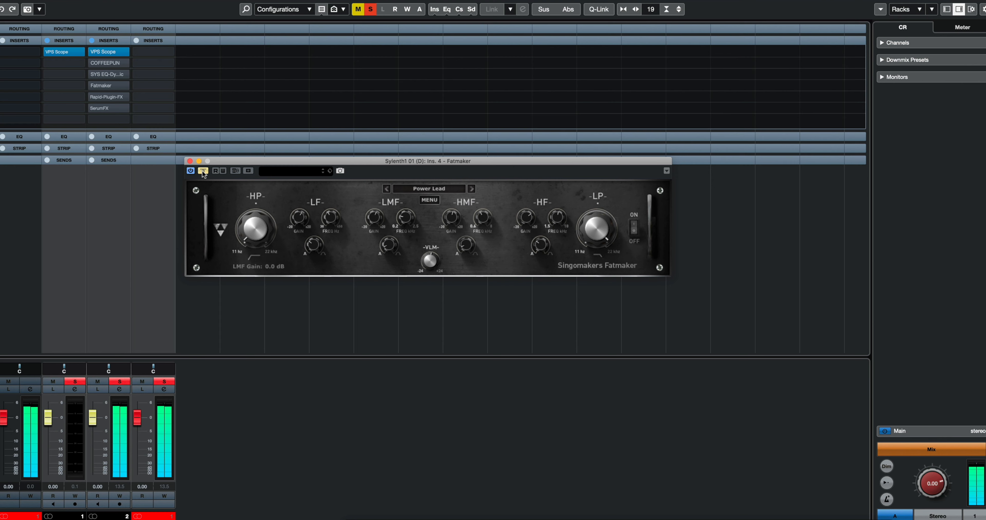
click(203, 172)
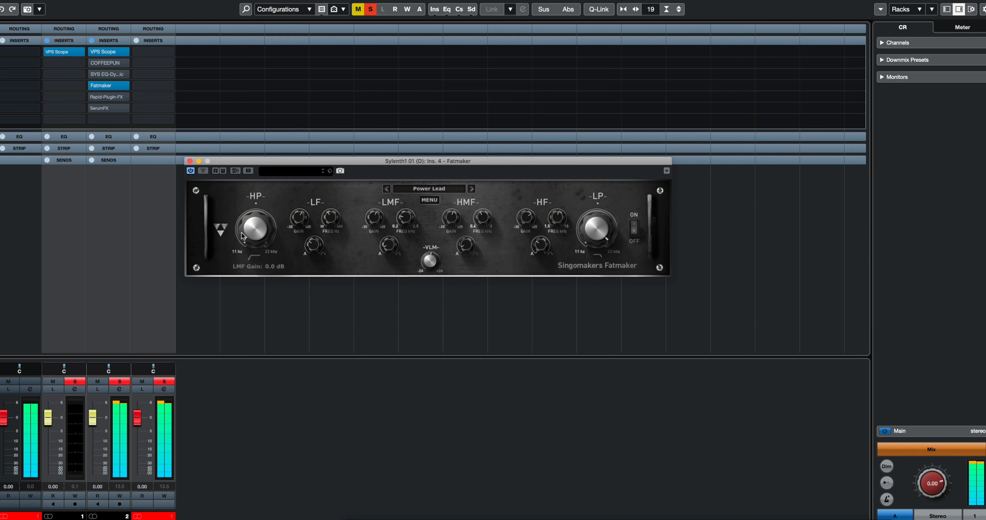
Try out Fatmaker's high-pass, low-pass, HF frequency and output volume knobs during playback, ending with the output gain at 0 dB
mouse_move(242, 235)
mouse_down()
mouse_move(248, 167)
mouse_move(252, 248)
mouse_up()
drag(597, 231, 597, 180)
drag(262, 230, 286, 292)
drag(561, 214, 560, 217)
drag(428, 269, 424, 268)
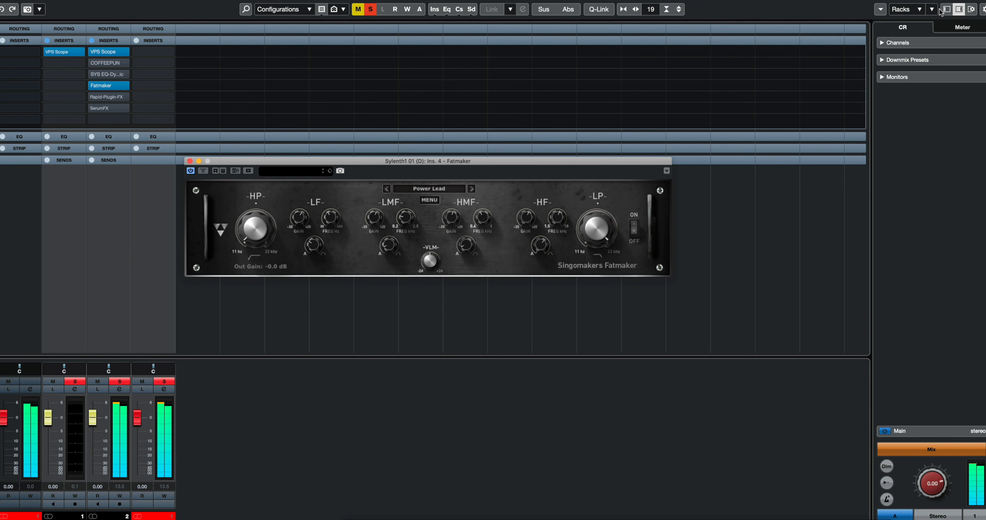
Show the Pre (Filters/Gain/Phase) rack in the mixer and expand it fully
click(920, 9)
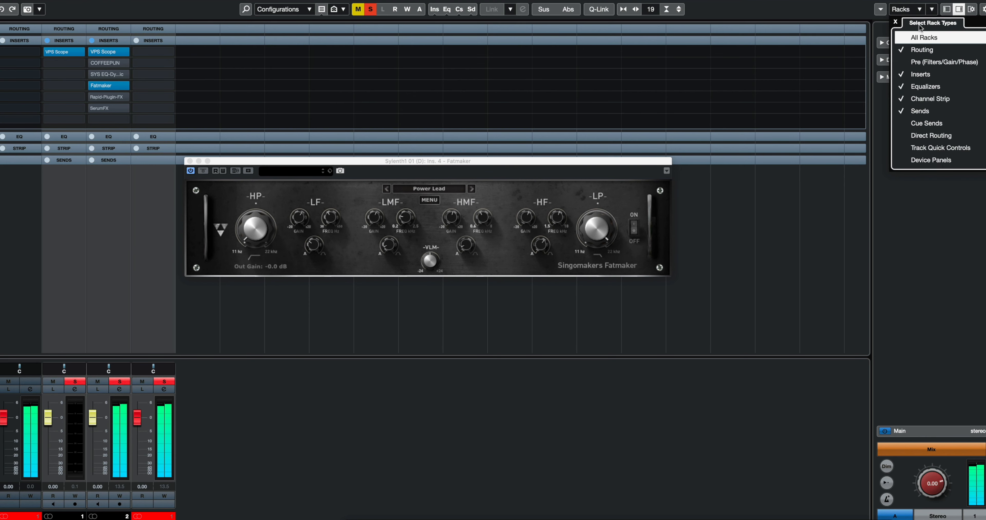
click(905, 62)
click(106, 41)
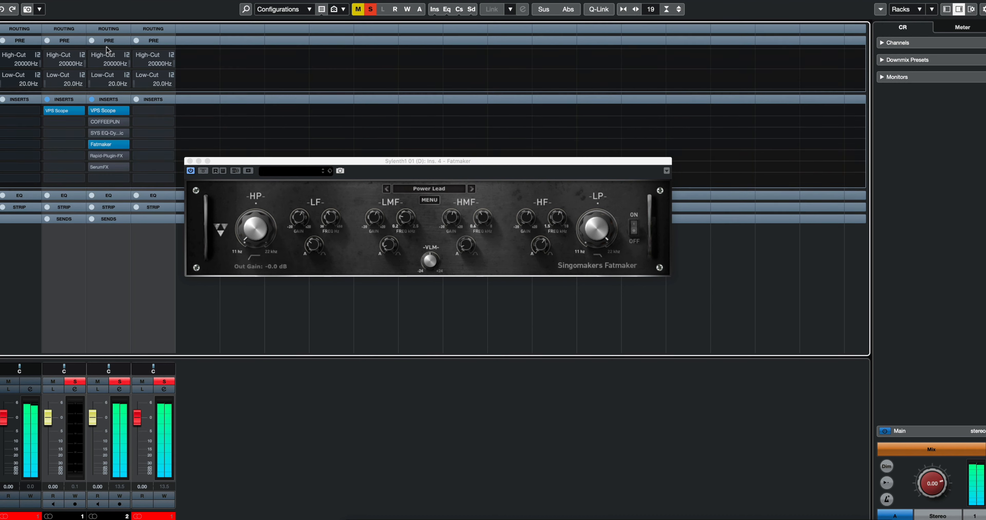
click(112, 39)
click(112, 40)
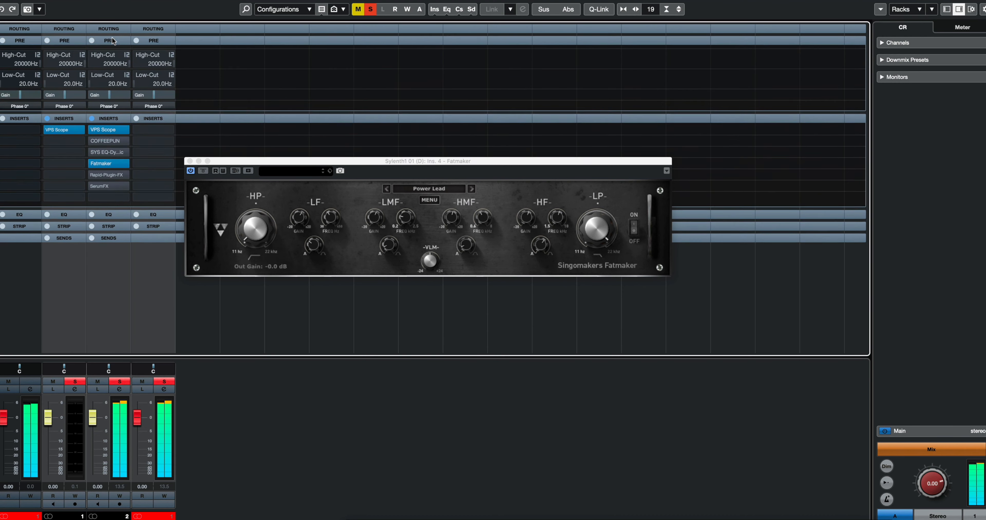
click(112, 40)
click(112, 41)
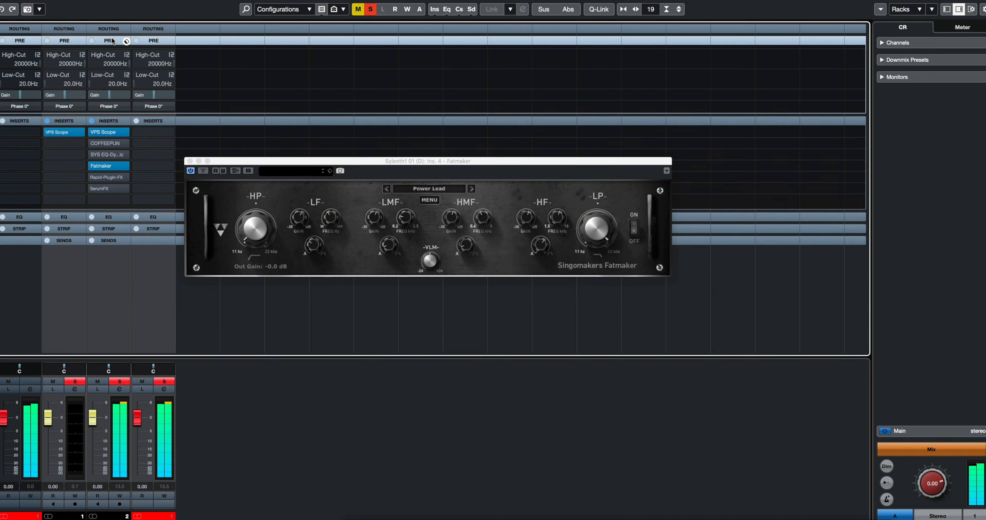
Set the Sylenth1 channel's pre-gain to -6 dB
double_click(117, 95)
text(-6)
key(Return)
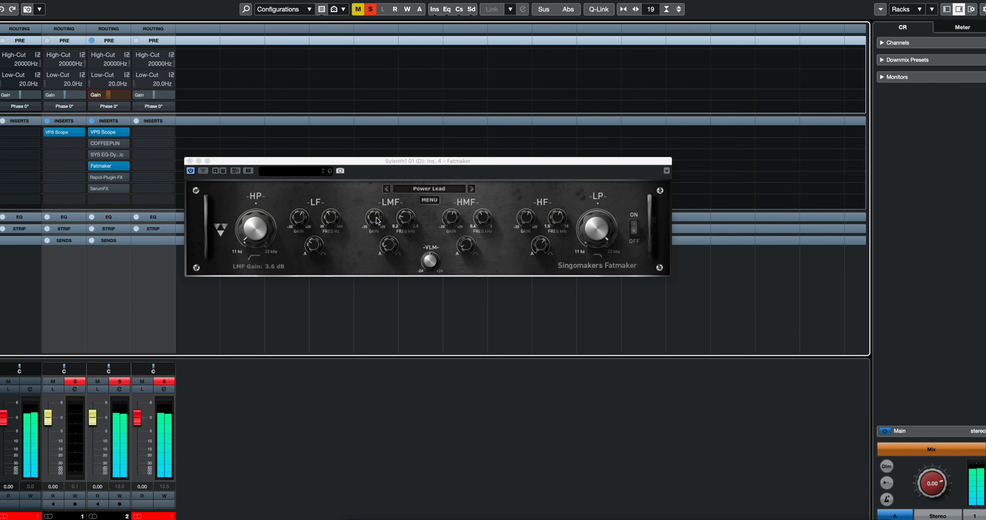
Adjust Fatmaker's LMF gain, and switch the plugin to the Synth 2 preset
drag(378, 220, 375, 219)
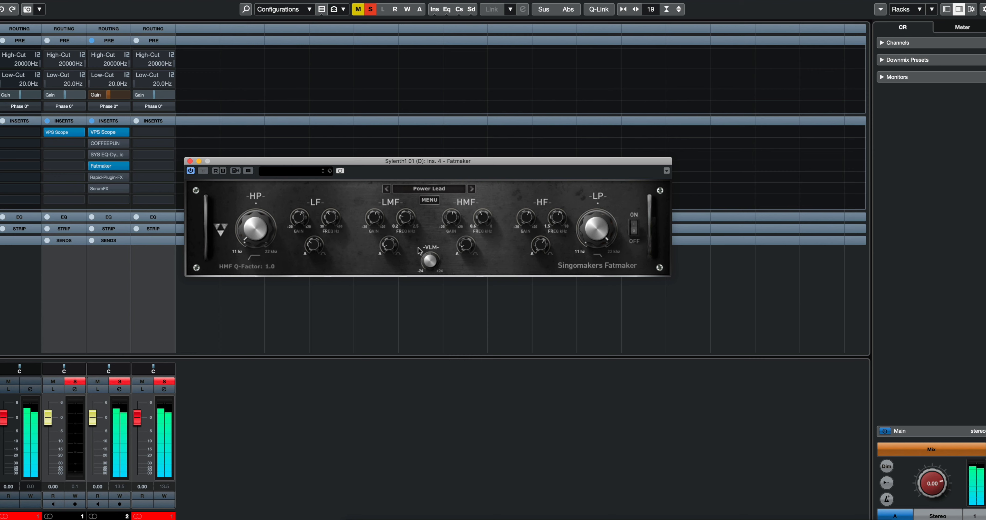
click(433, 198)
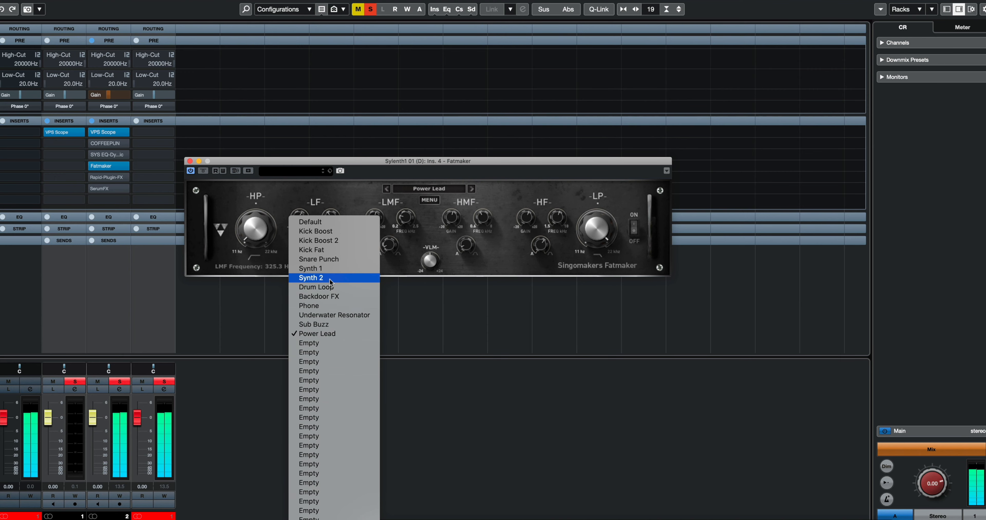
click(328, 269)
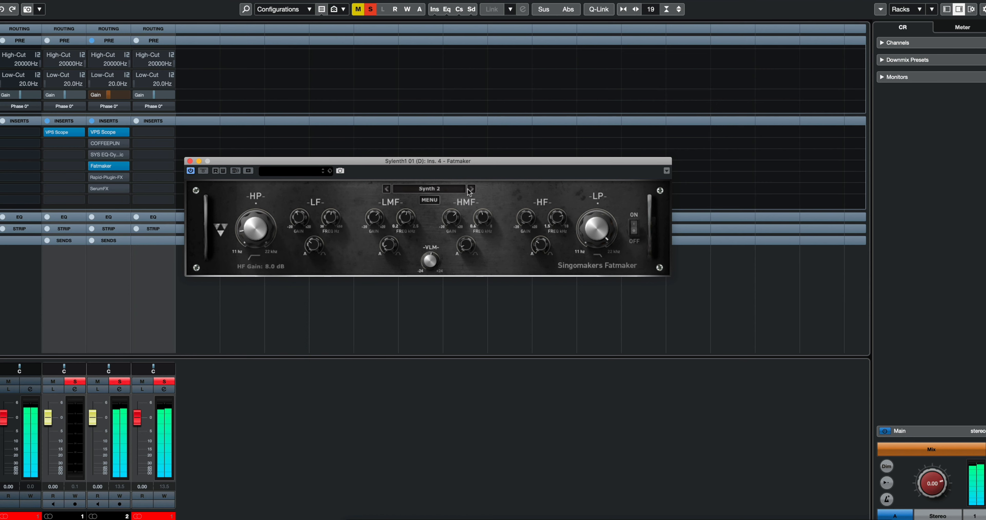
click(444, 190)
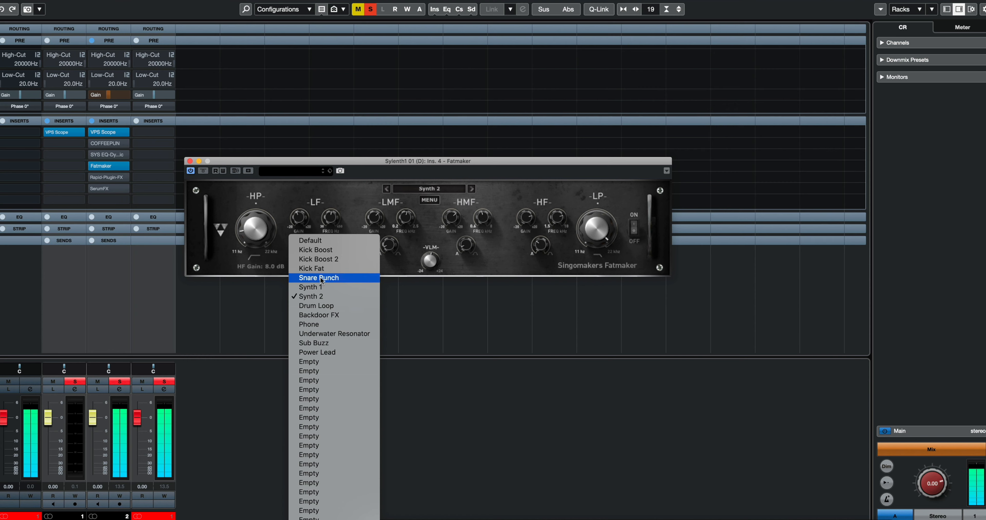
click(528, 191)
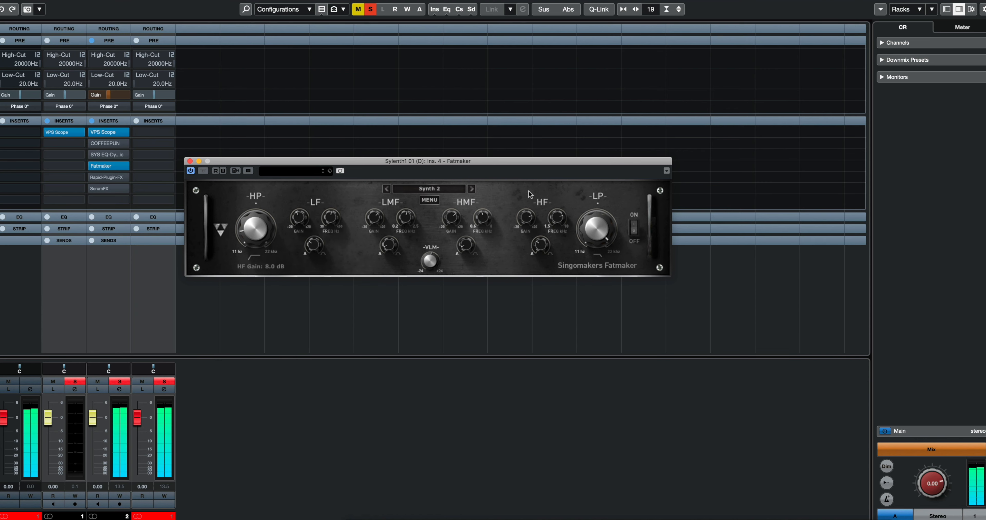
click(456, 189)
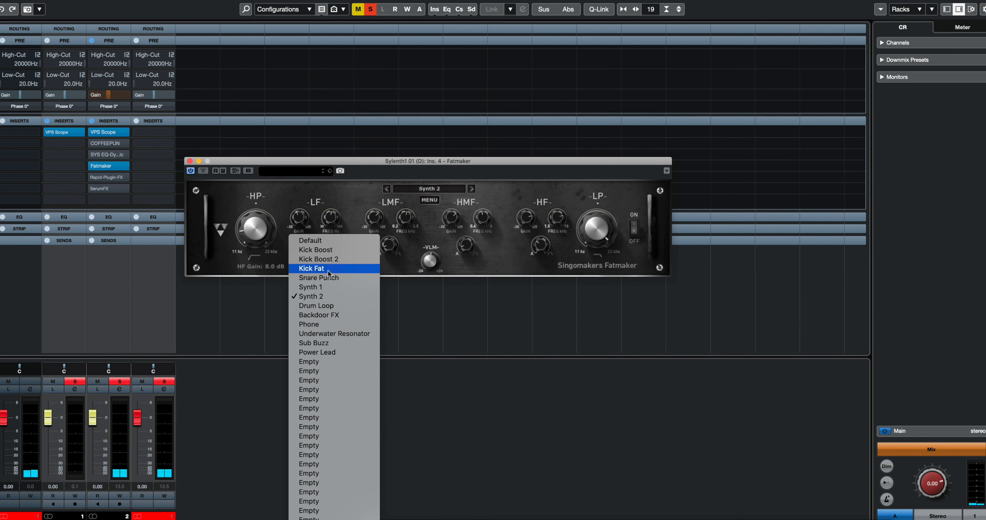
click(371, 172)
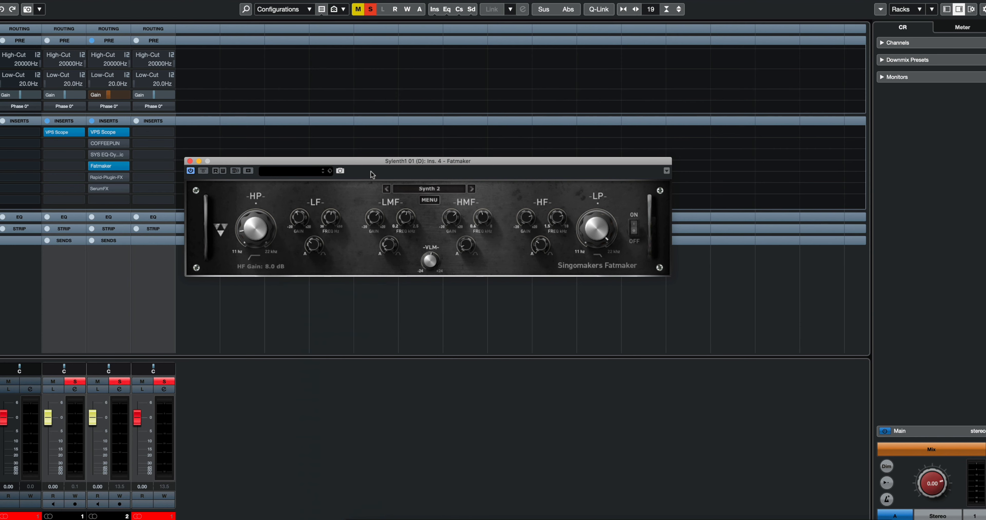
click(422, 189)
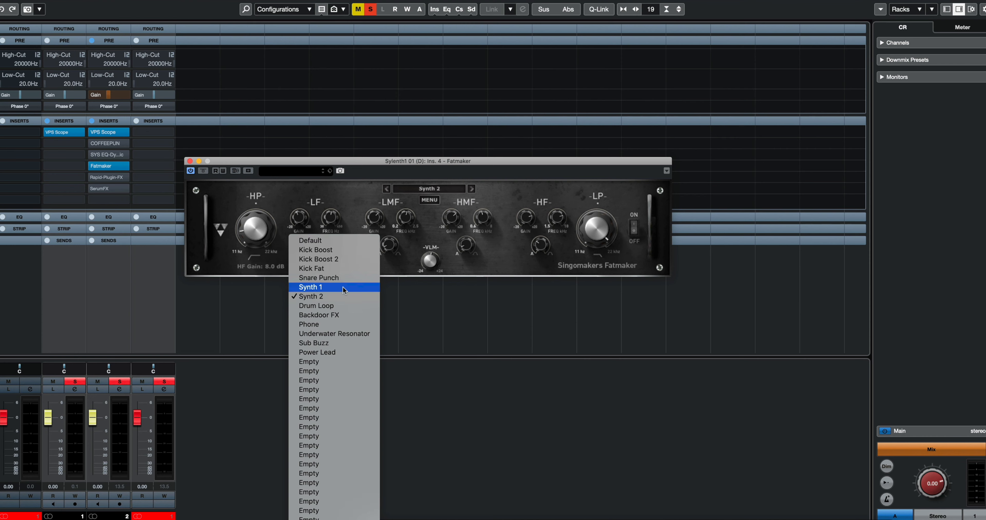
click(503, 176)
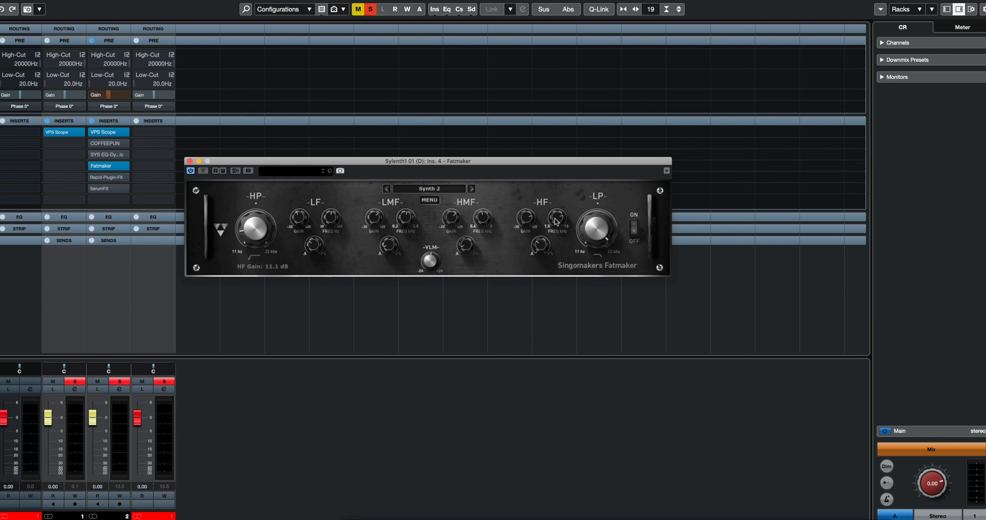
Close and bypass Fatmaker, and open the Rapid-Plugin-FX insert with its window moved clear of the channel inserts
click(190, 161)
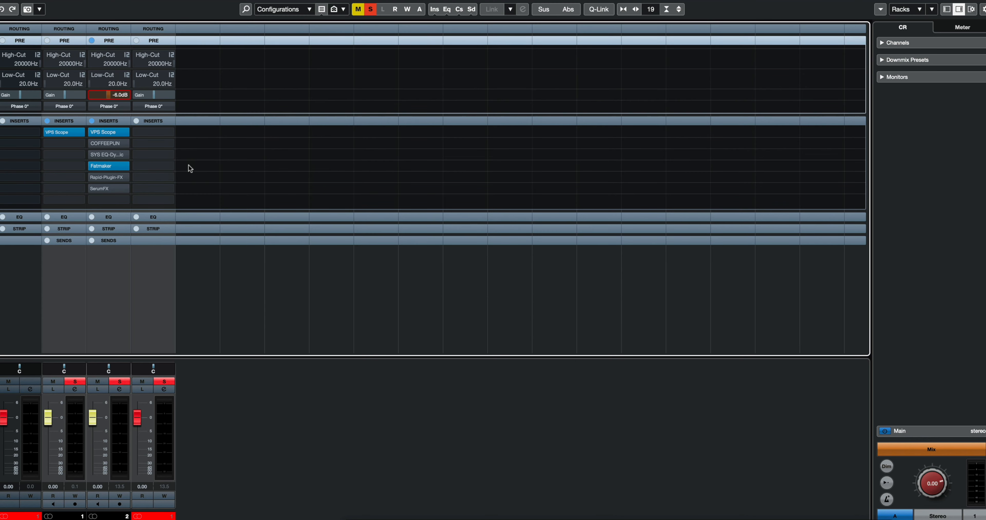
mouse_move(97, 168)
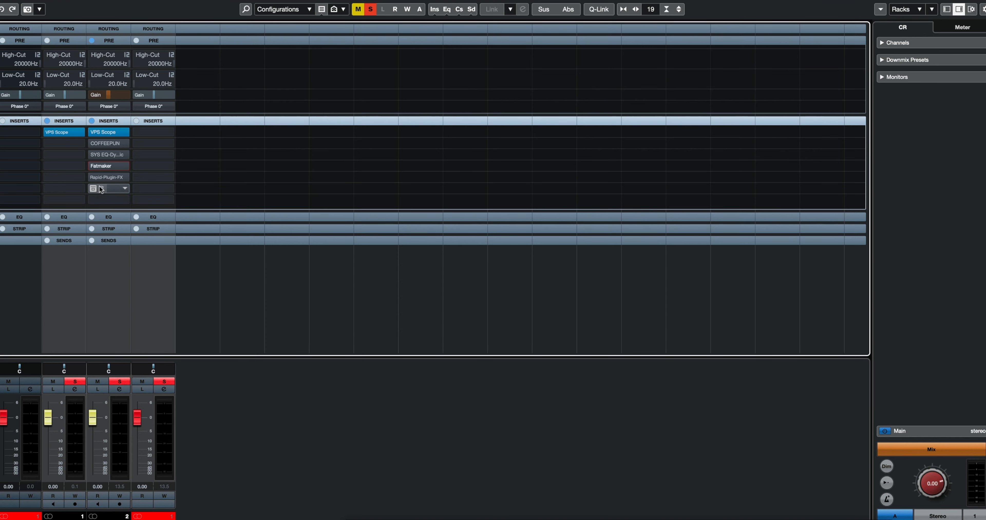
double_click(100, 175)
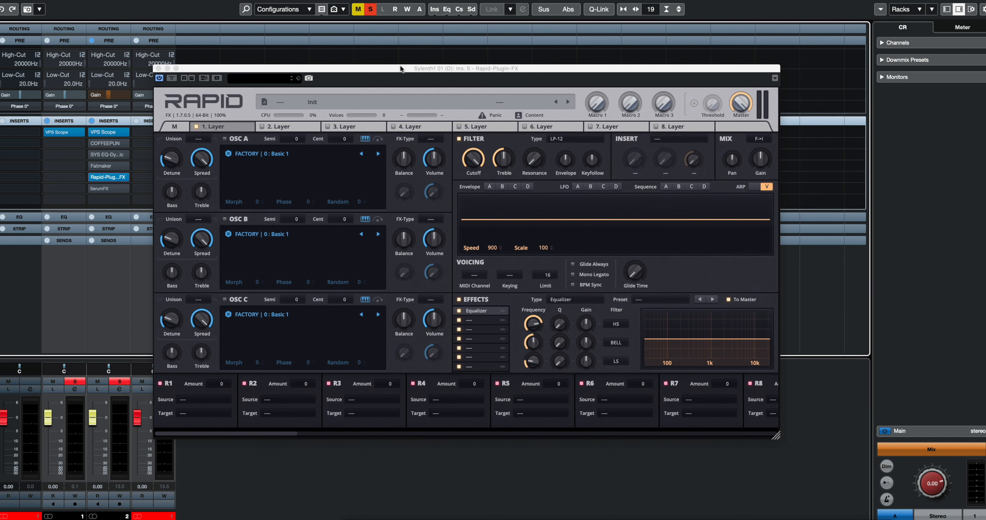
drag(400, 68, 487, 33)
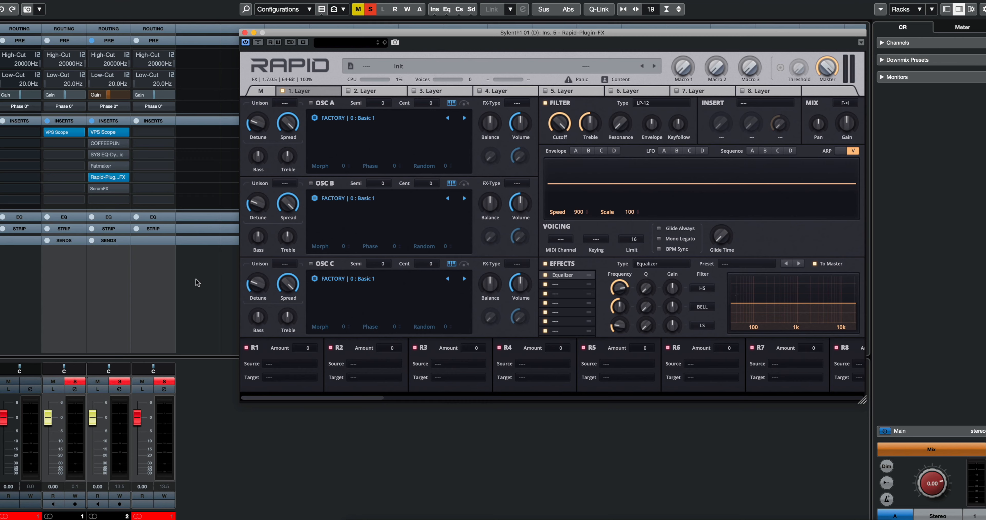
Load the Synth Lead preset for Rapid's Equalizer effect and play the track to hear it
key(space)
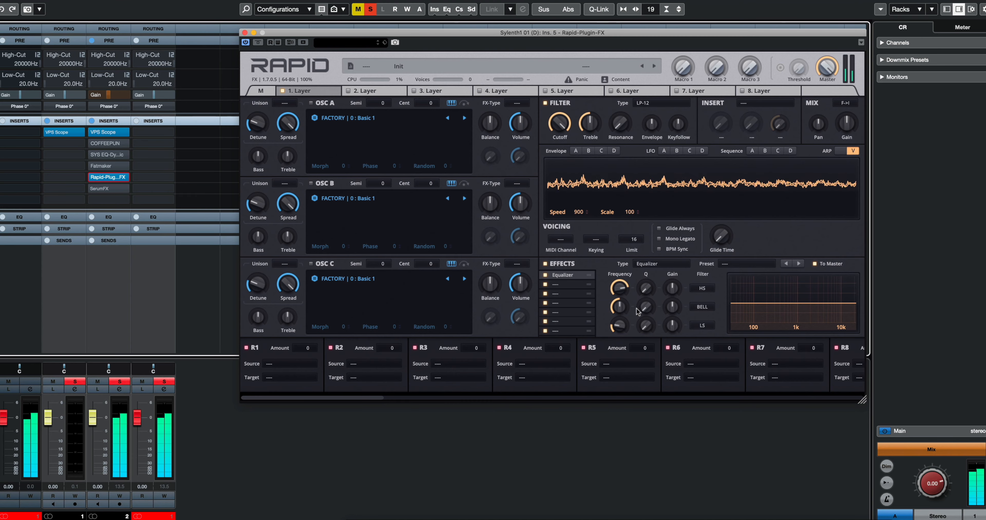
click(739, 264)
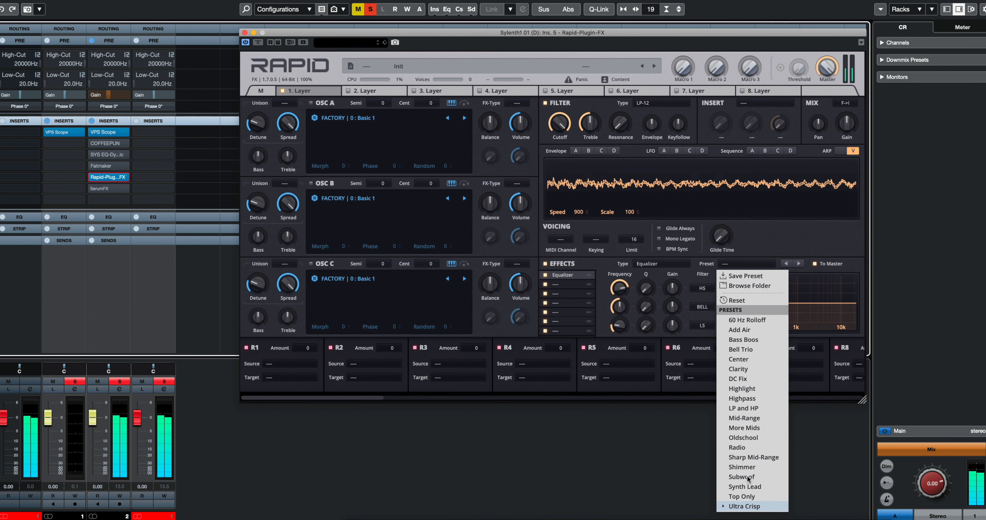
key(space)
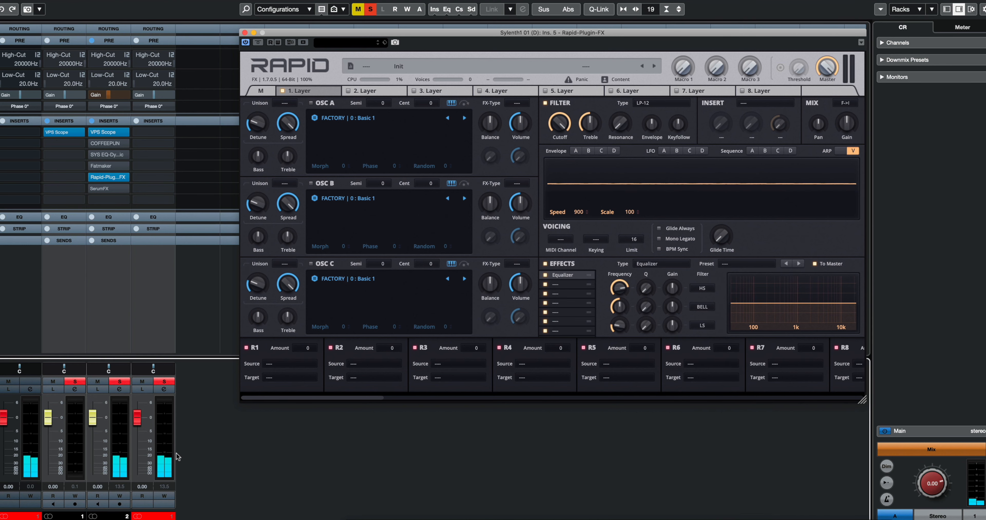
click(745, 264)
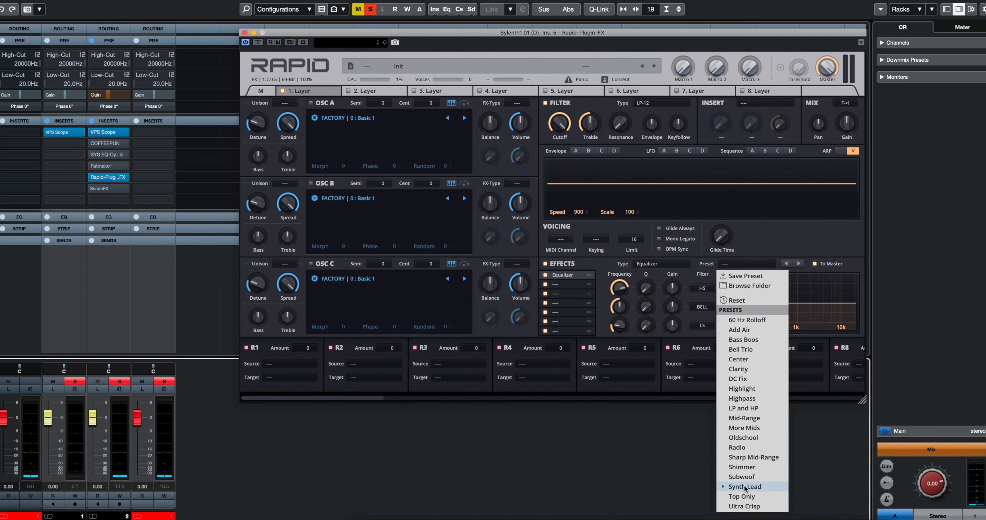
key(Return)
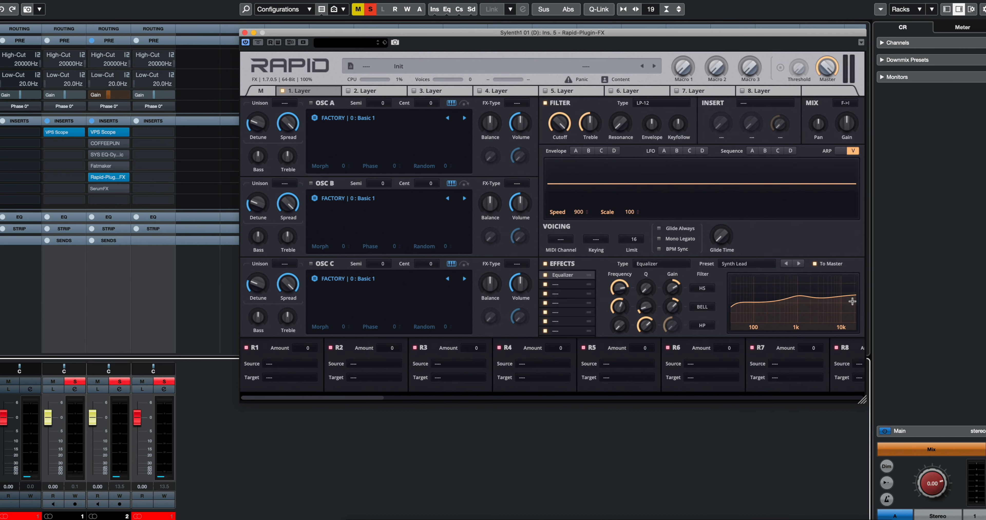
key(space)
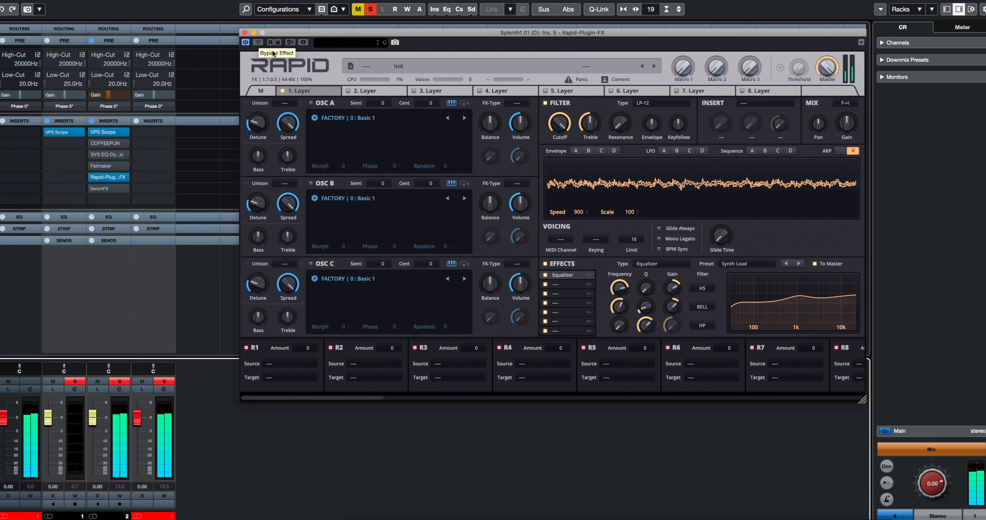
Compare the sound with Rapid-Plugin-FX bypassed and active, and with its Equalizer slot switched off and on
click(258, 42)
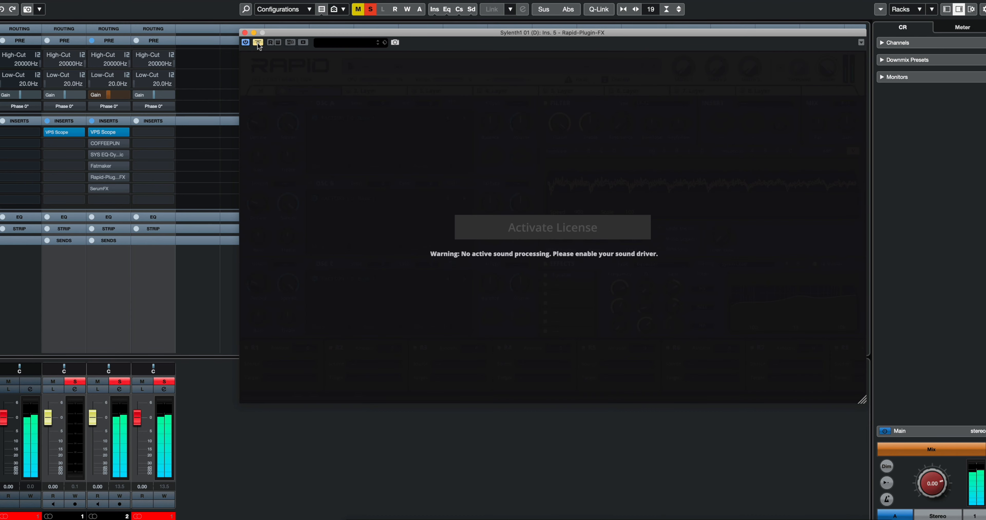
click(259, 43)
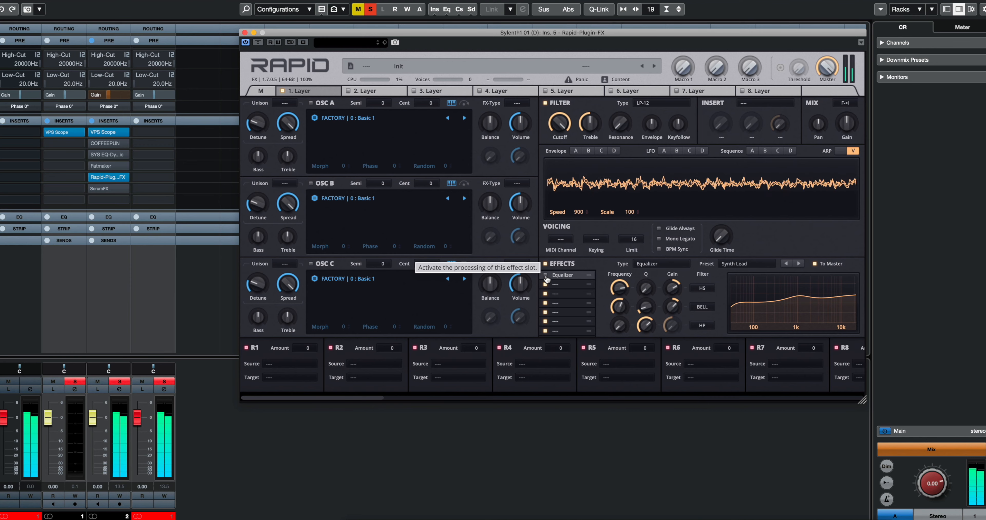
click(545, 276)
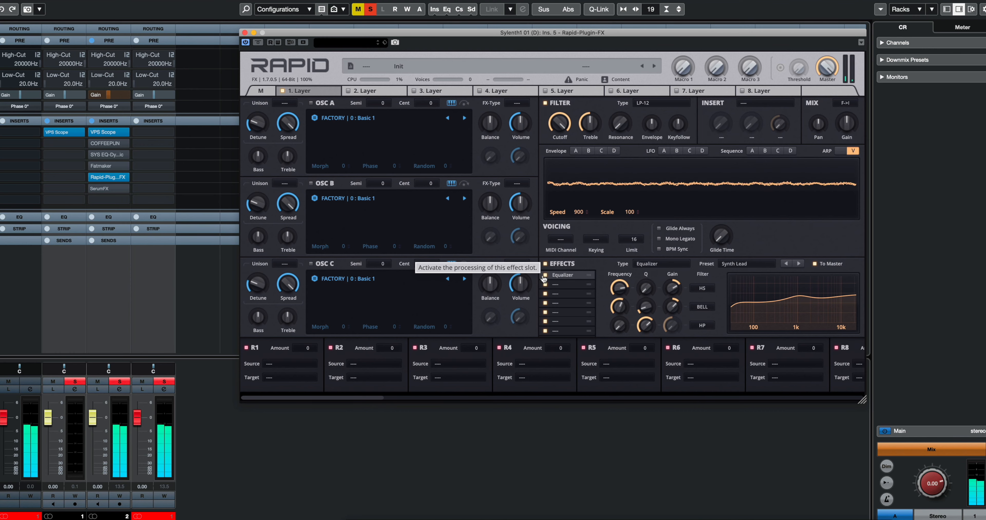
Load a Reverb into Rapid's second effect slot and view its available size options
click(563, 284)
click(661, 265)
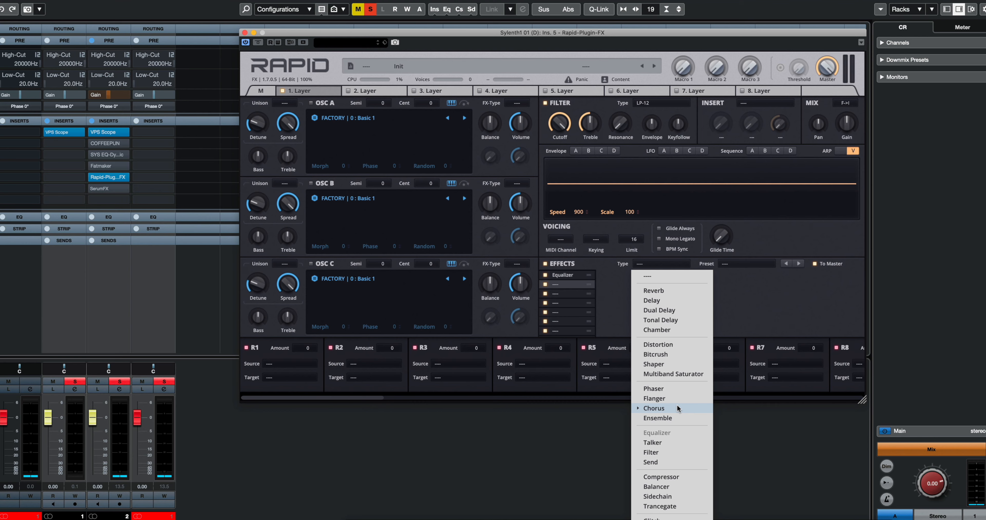
click(678, 291)
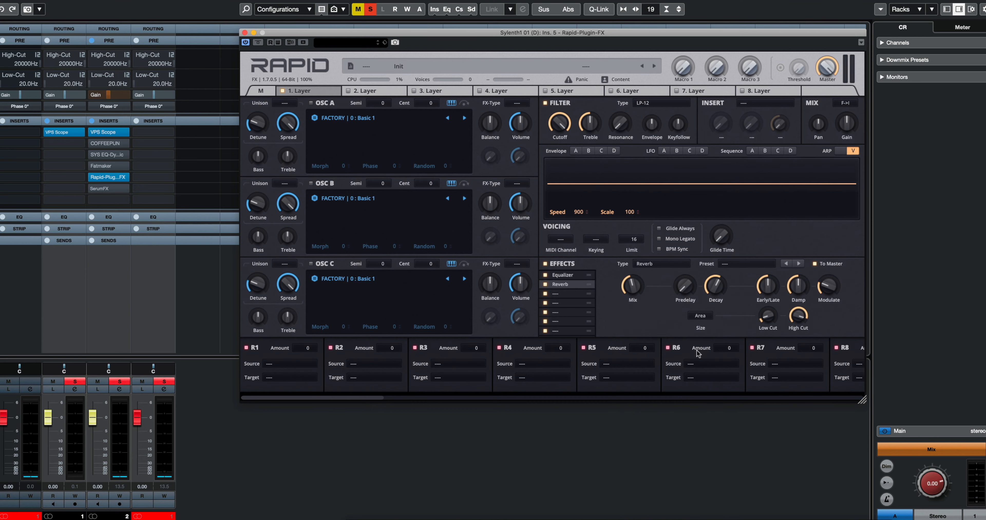
click(702, 316)
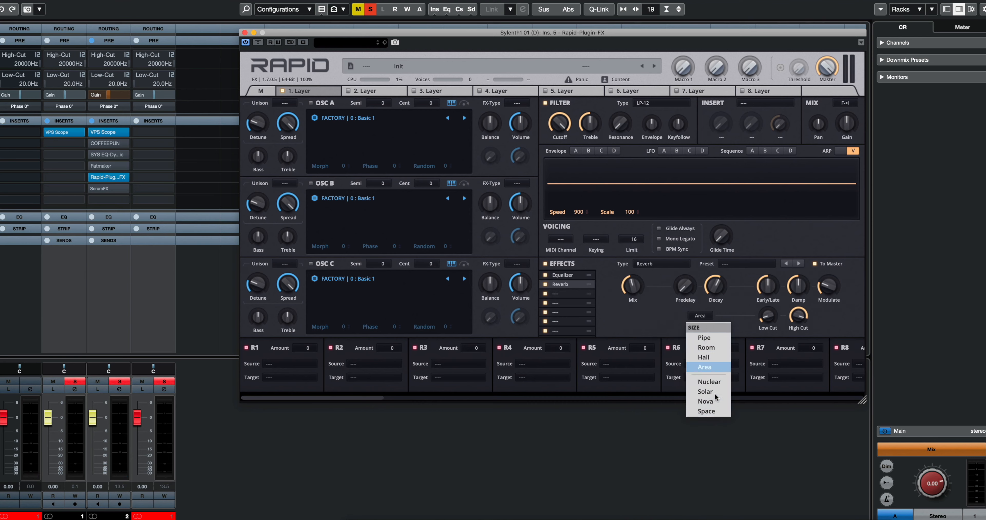
click(666, 310)
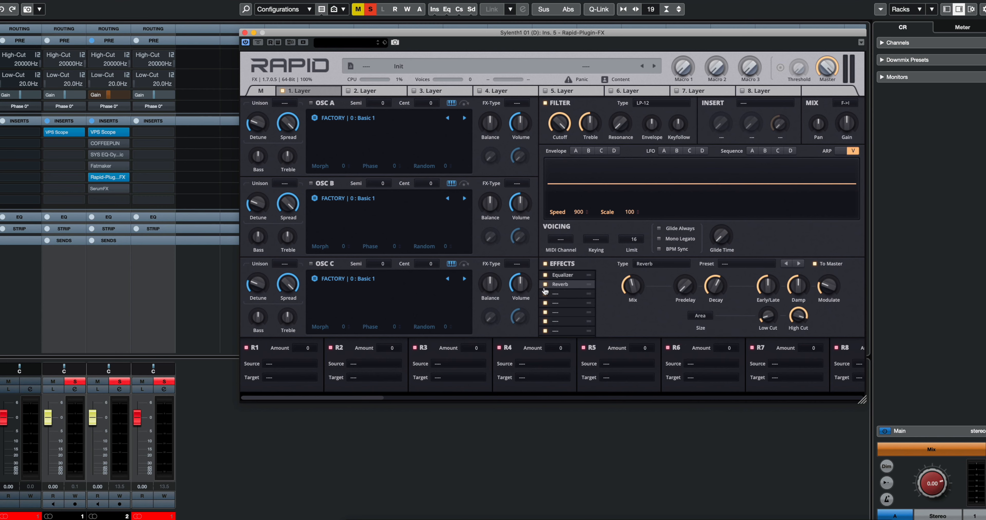
Switch off the Reverb slot and review the effect types available for the Equalizer slot
click(569, 276)
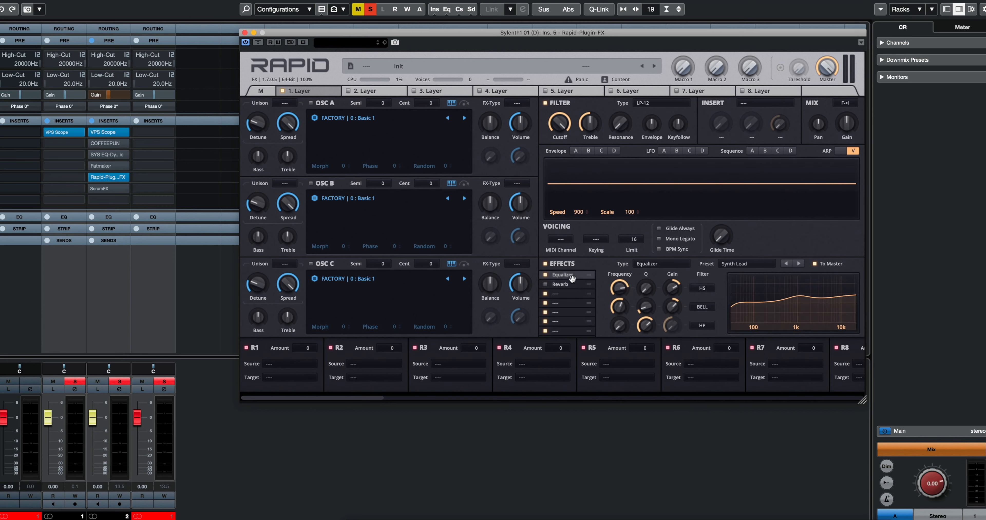
click(653, 267)
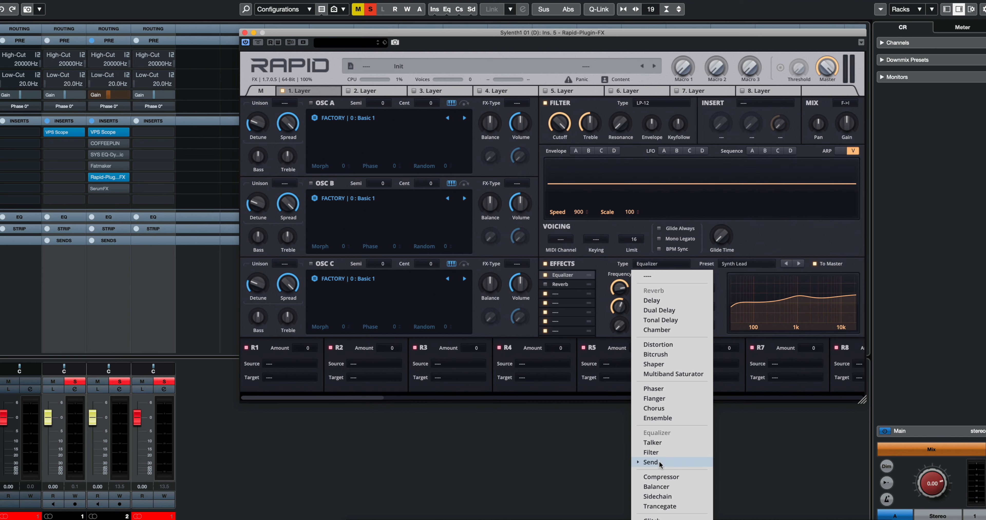
click(812, 236)
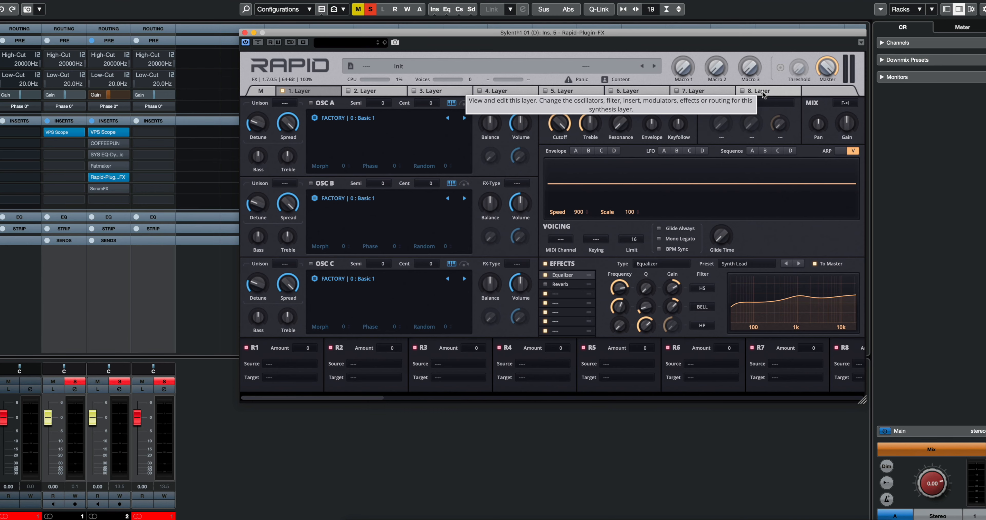
Switch from Rapid-Plugin-FX to the SerumFX insert, and enable Serum's EQ as the first effect in the chain
click(245, 33)
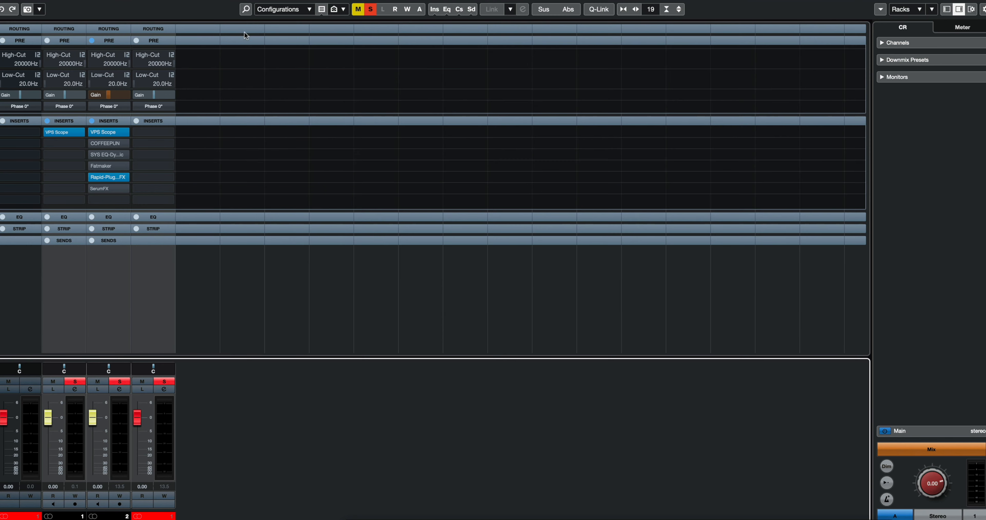
click(93, 190)
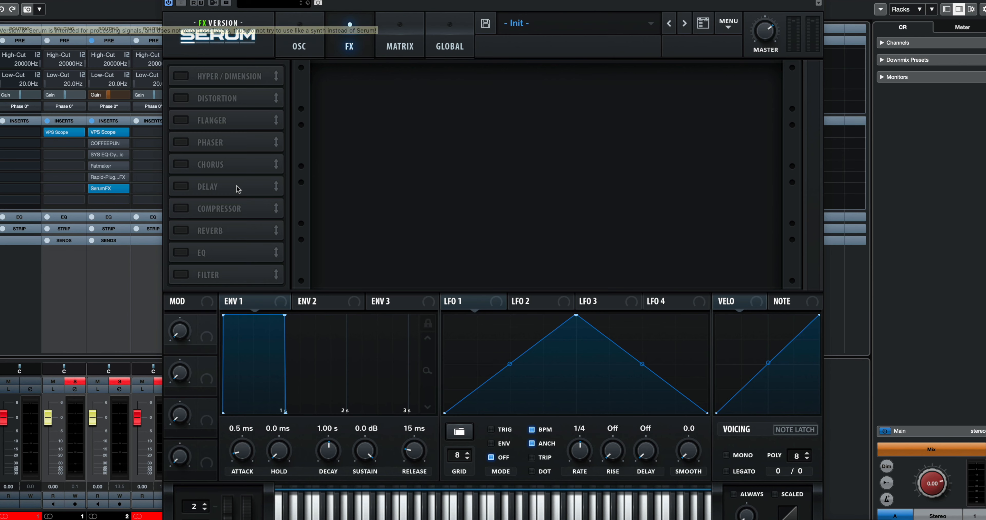
drag(249, 254, 200, 75)
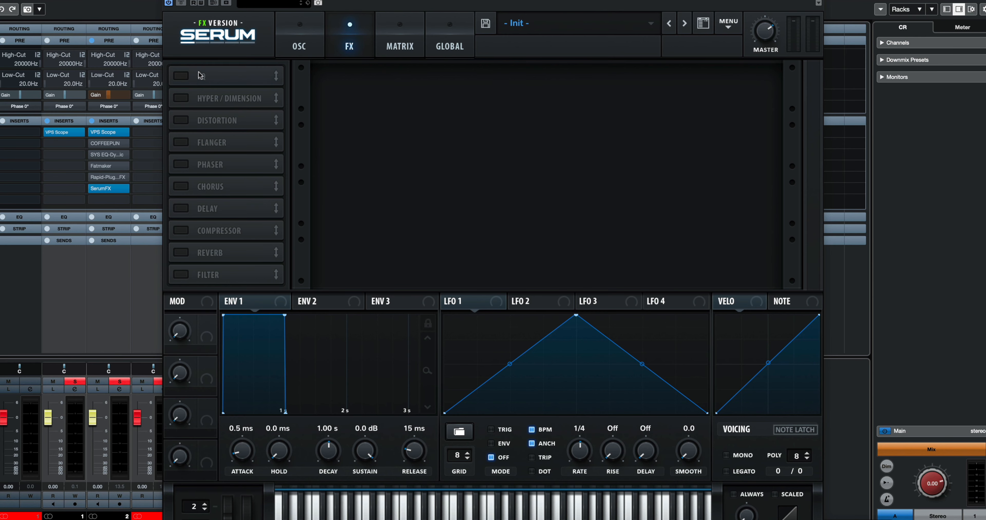
click(184, 76)
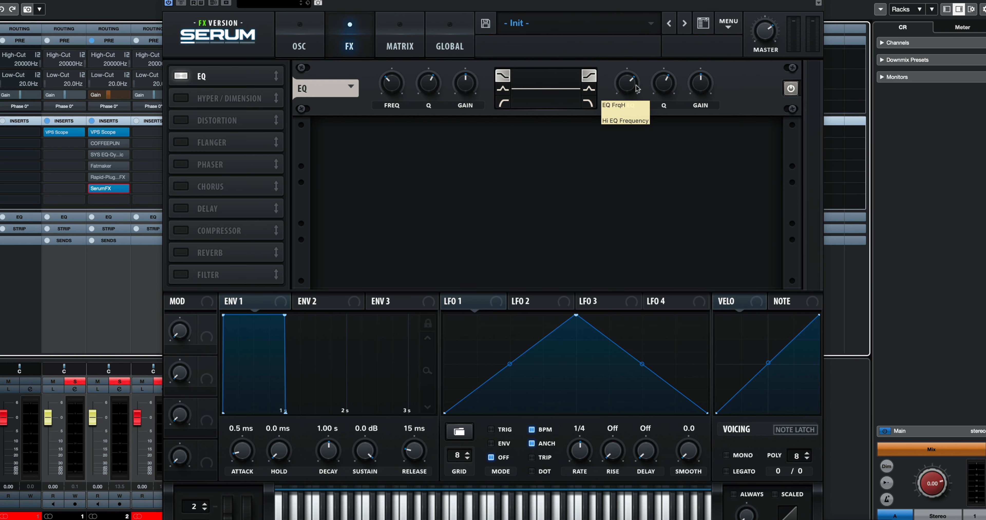
Lower the EQ's low-band gain and frequency, adjust its high-band gain and frequency, and compare the sound with EQ off and on
mouse_move(461, 86)
mouse_down()
mouse_move(453, 128)
mouse_move(455, 99)
mouse_up()
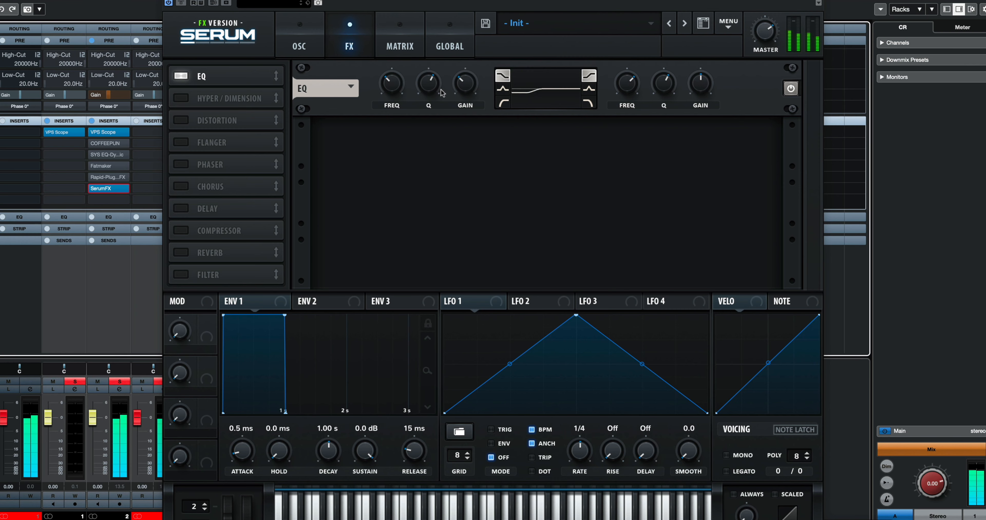
drag(390, 83, 389, 96)
drag(702, 92, 704, 85)
drag(632, 88, 620, 88)
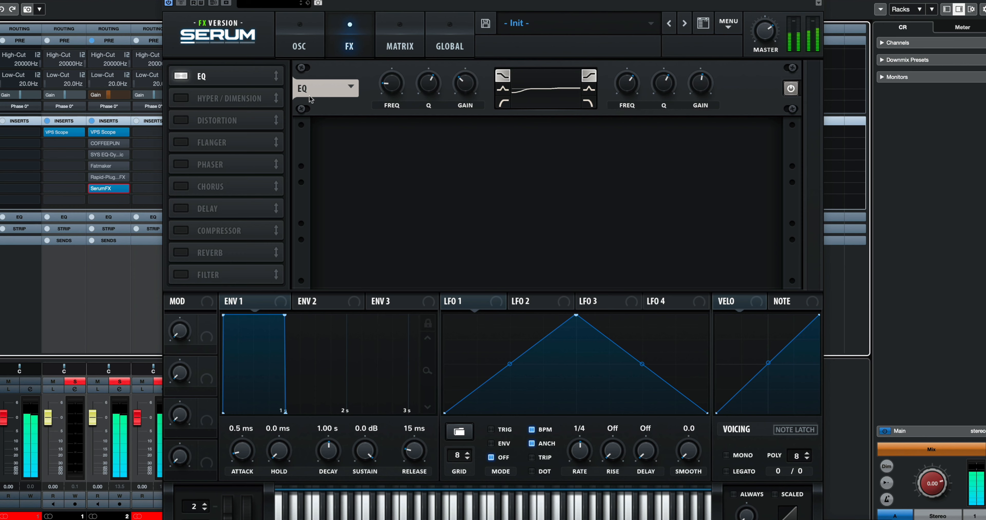
click(791, 89)
click(791, 90)
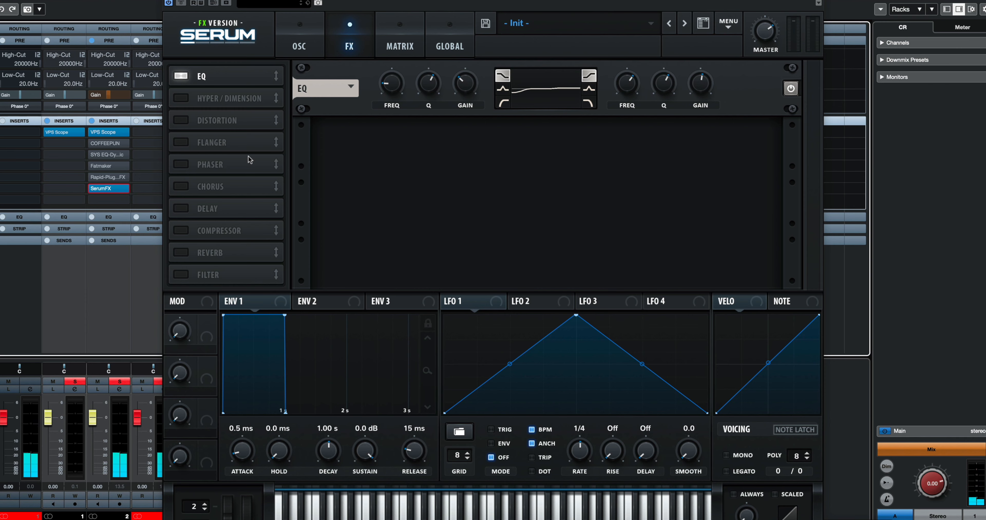
Enable Serum's Phaser and Distortion effects, and set the distortion type to Downsample
click(182, 164)
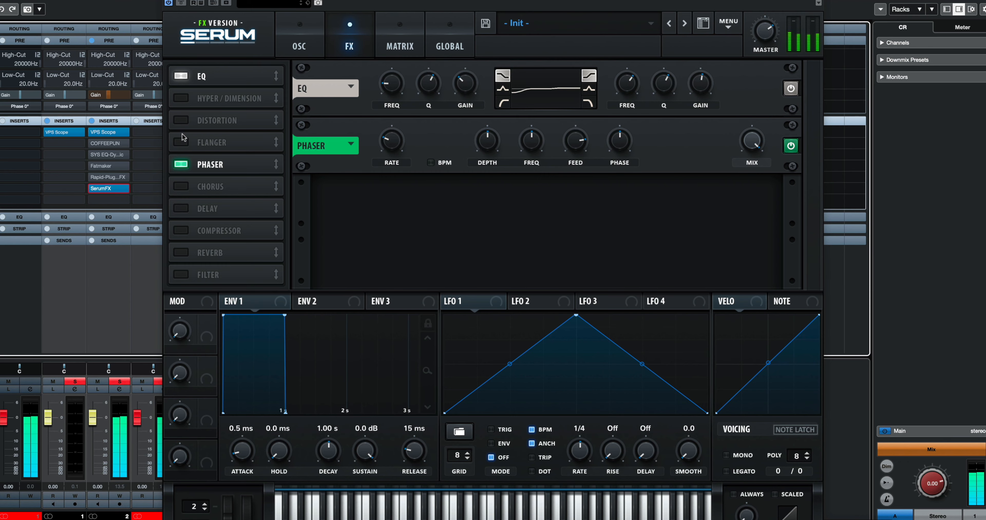
click(181, 120)
drag(637, 144, 654, 114)
click(412, 146)
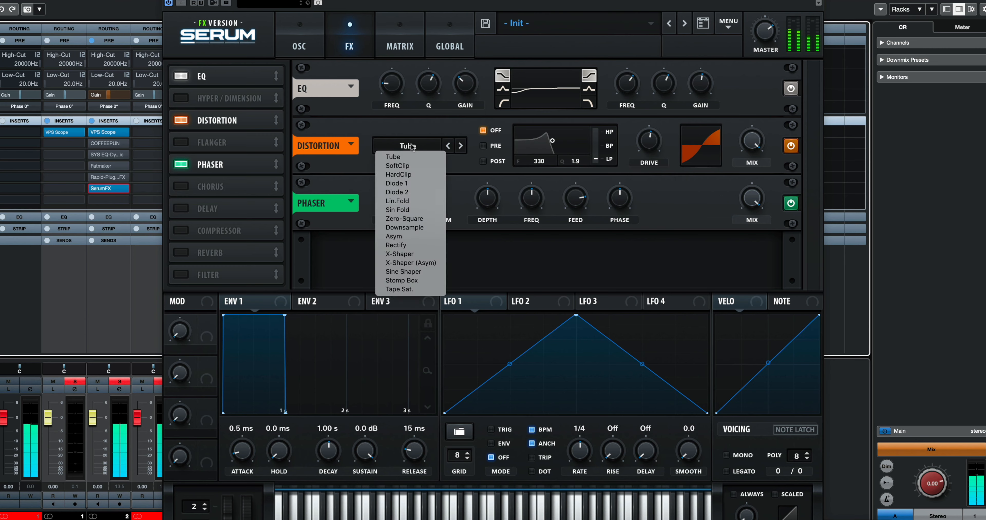
click(421, 228)
Lower the distortion drive, set its filter to Pre high-pass at about 72 Hz with Q 0.1, and reduce the Distortion and Phaser mix
mouse_move(650, 148)
drag(649, 148, 646, 174)
drag(545, 143, 585, 146)
click(484, 145)
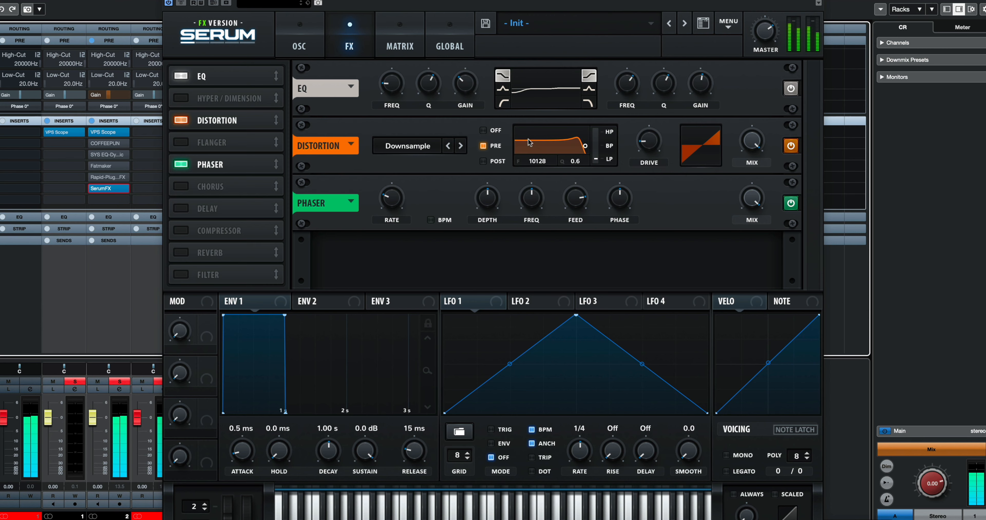
drag(596, 159, 602, 102)
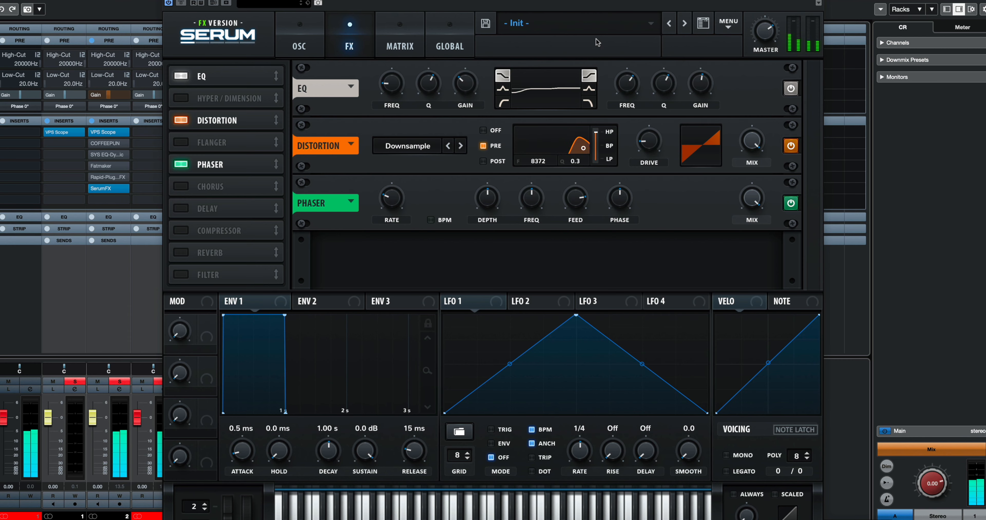
drag(584, 148, 538, 152)
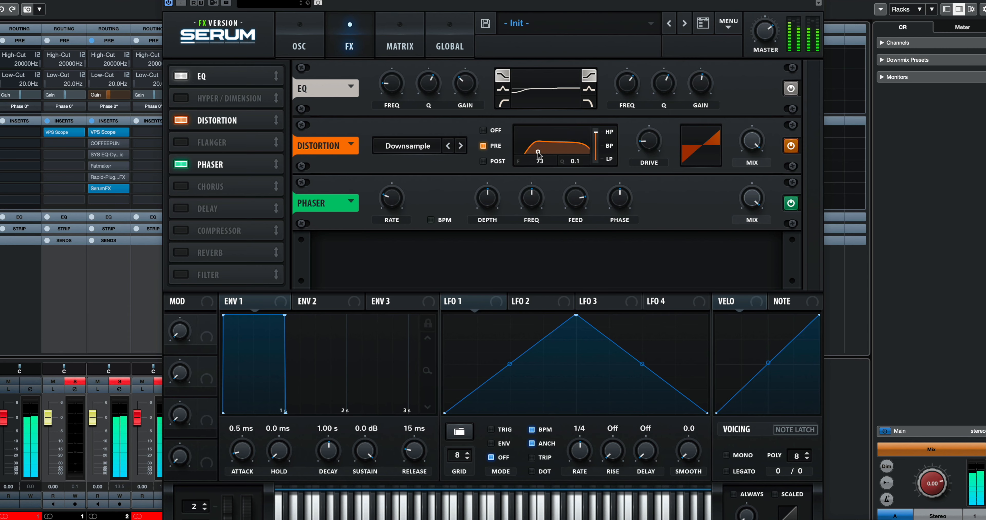
drag(752, 140, 750, 292)
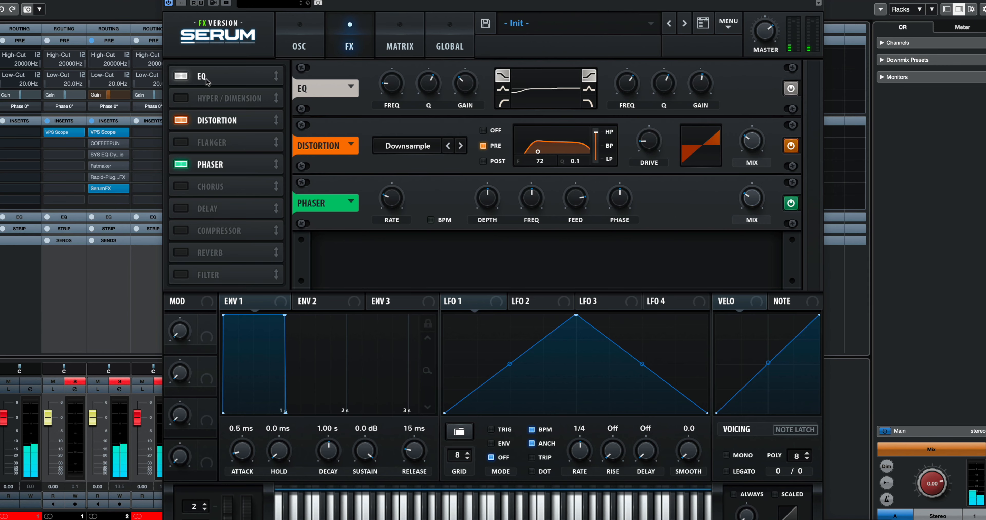
Close the SerumFX window and bypass the SerumFX insert
key(super+w)
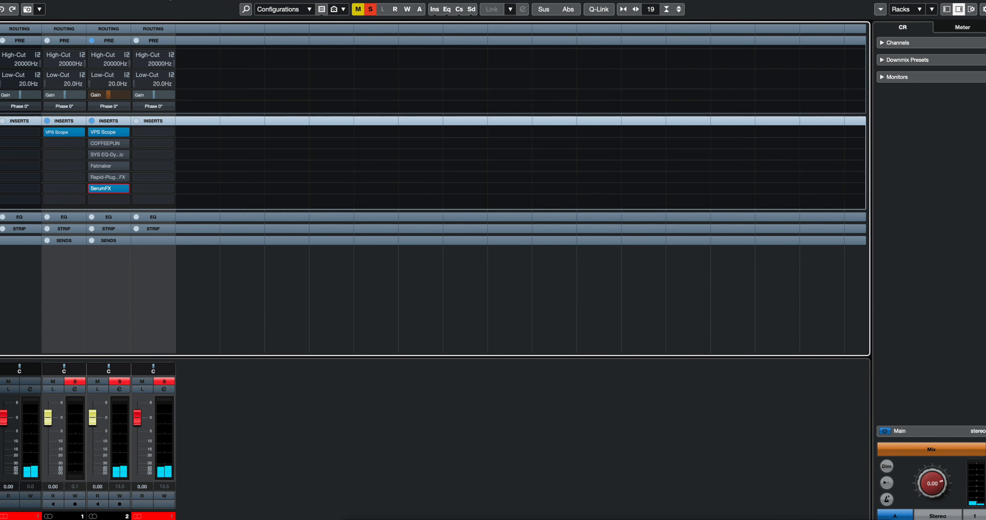
click(94, 187)
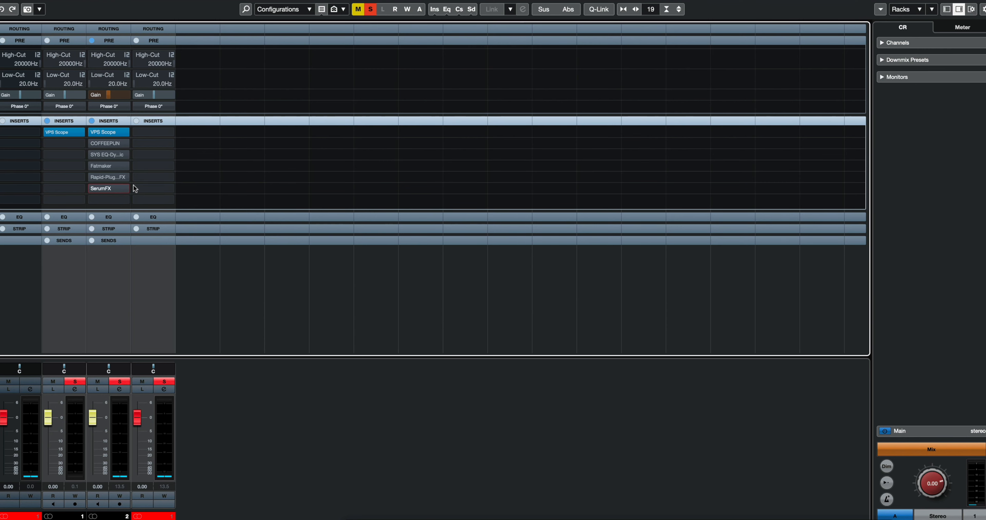
mouse_move(102, 186)
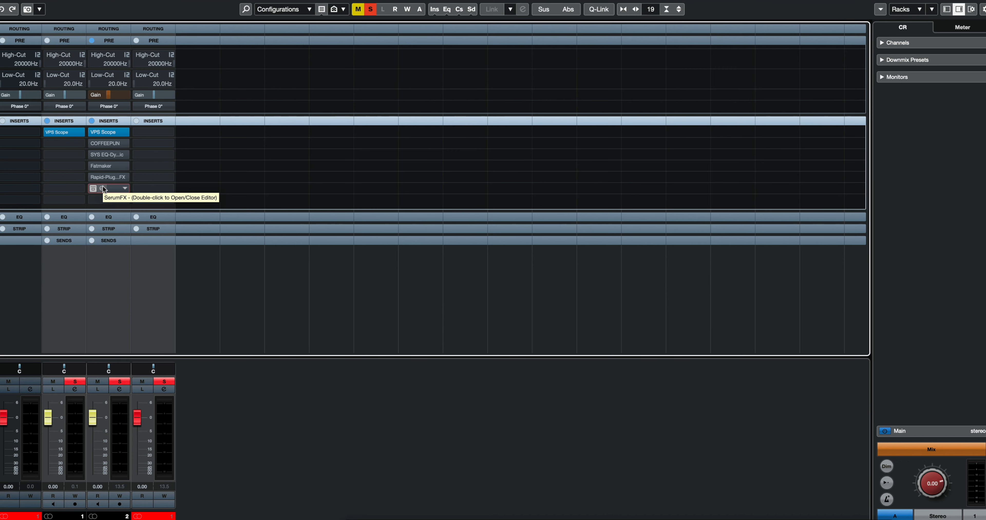
Add SynthMaster1FX to the next free insert slot on the Sylenth1 channel, and close and bypass it
click(111, 200)
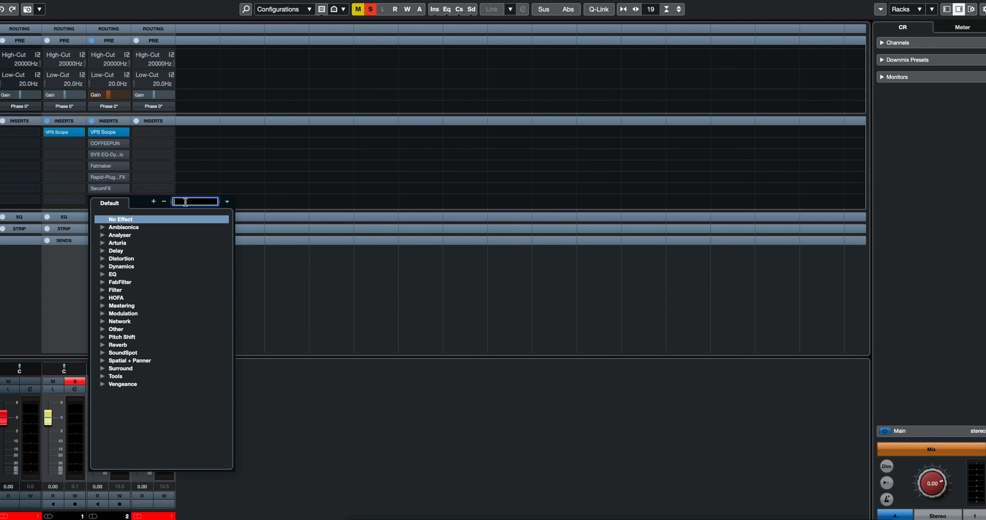
text(syn)
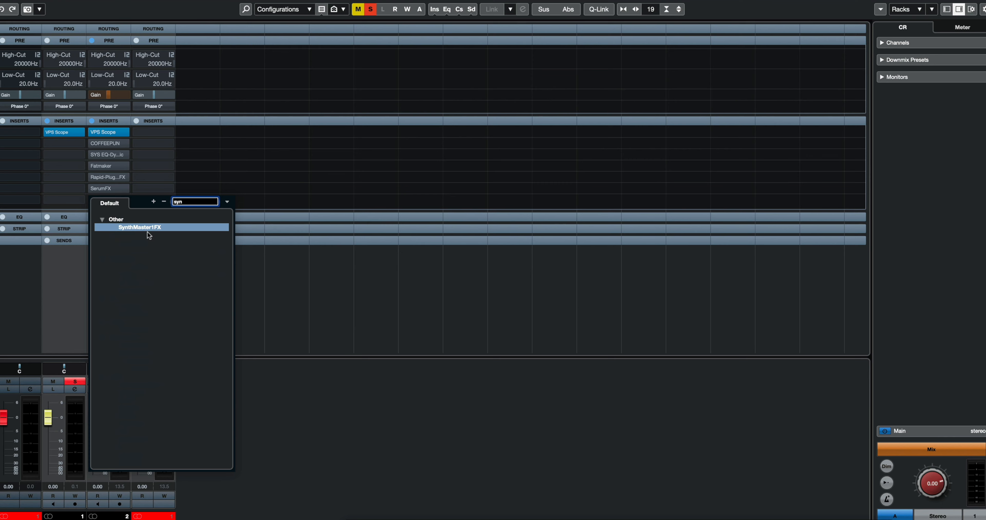
double_click(146, 229)
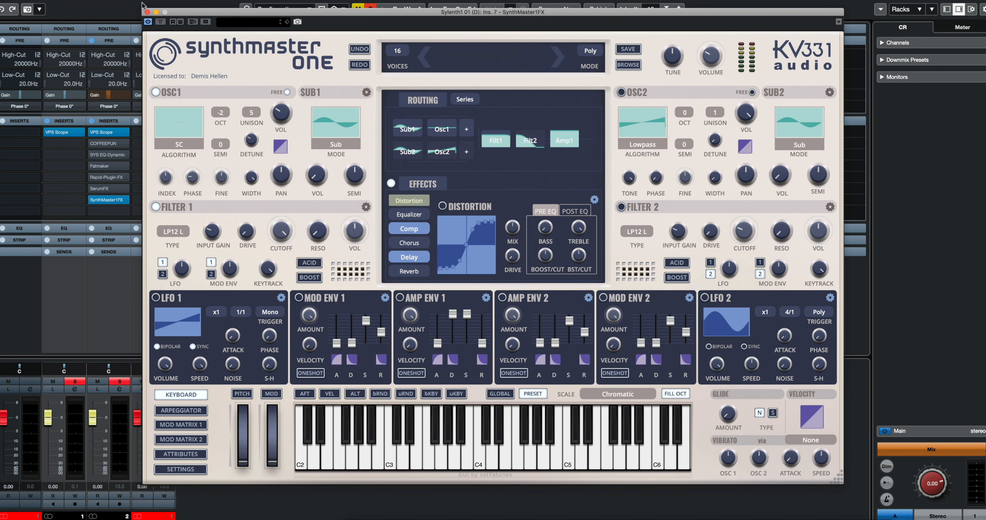
click(146, 11)
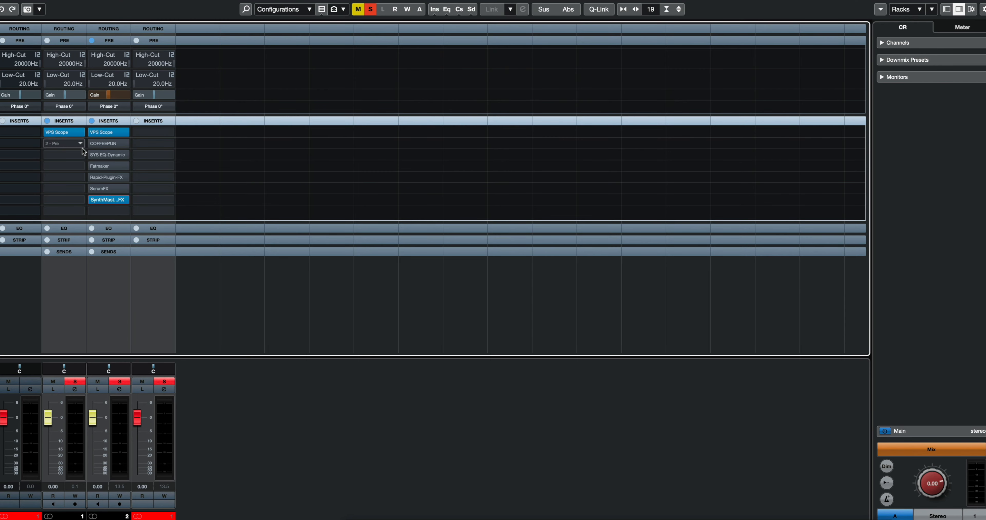
mouse_move(95, 201)
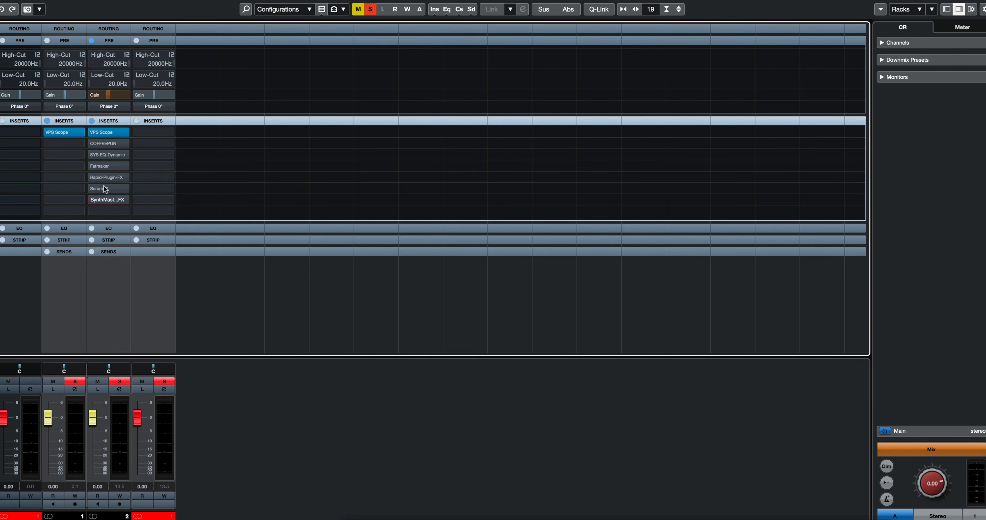
mouse_move(104, 179)
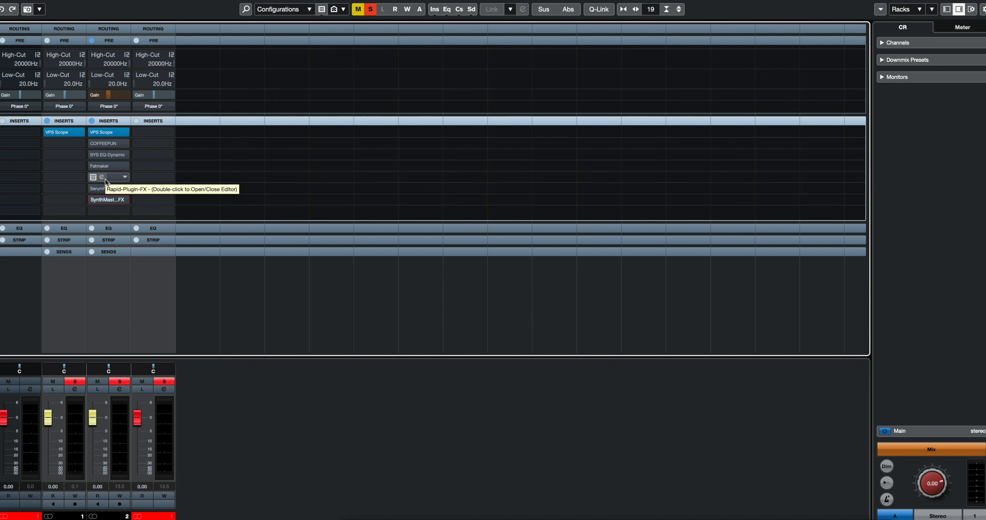